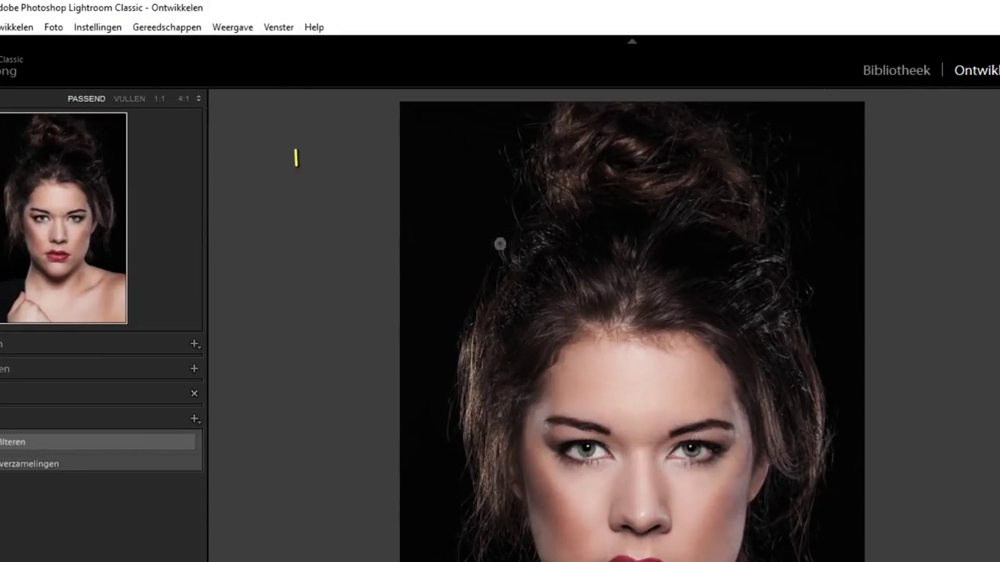
# Step: Check Lightroom's version and build information from the Help menu
pyautogui.click(314, 29)
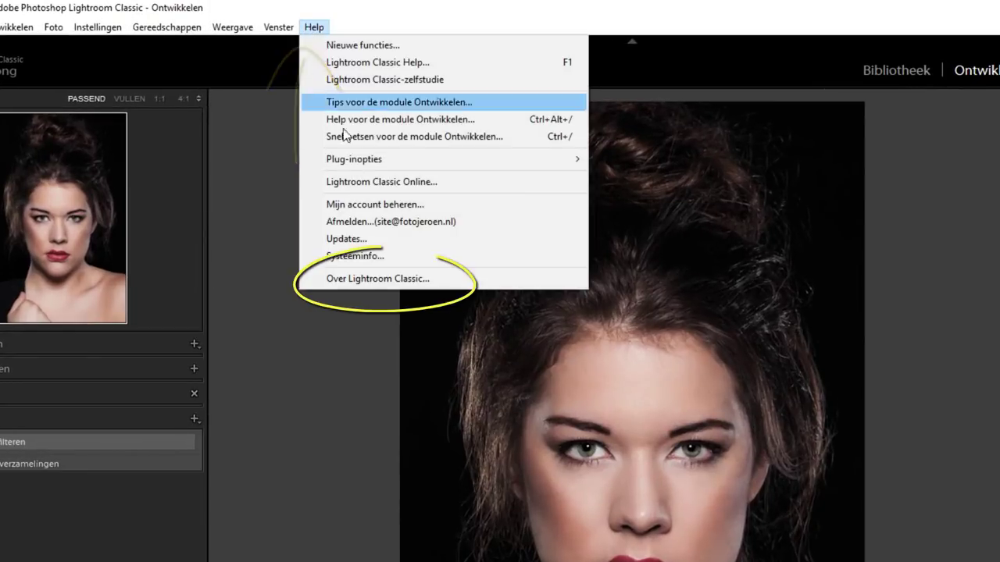
pyautogui.click(402, 280)
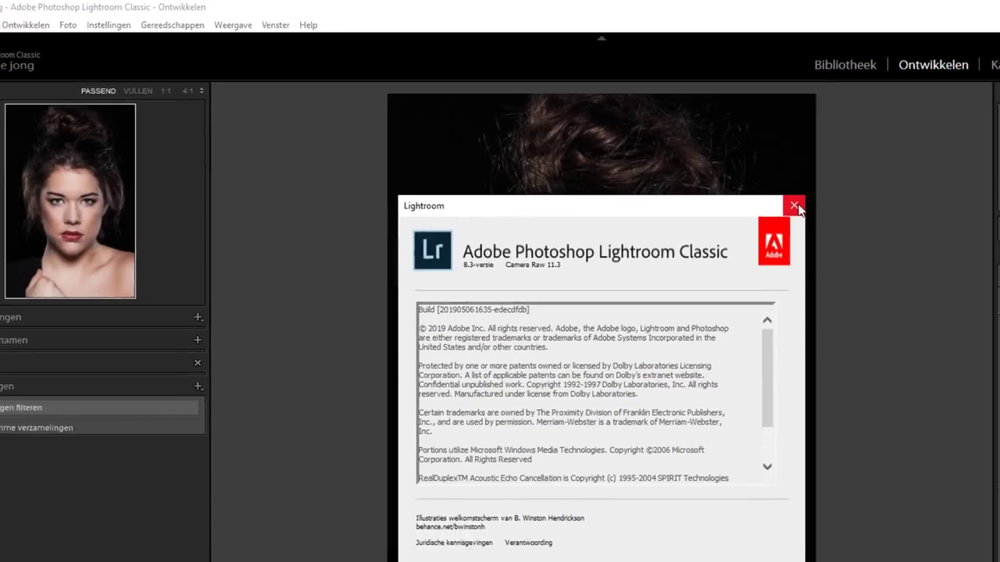
pyautogui.click(795, 206)
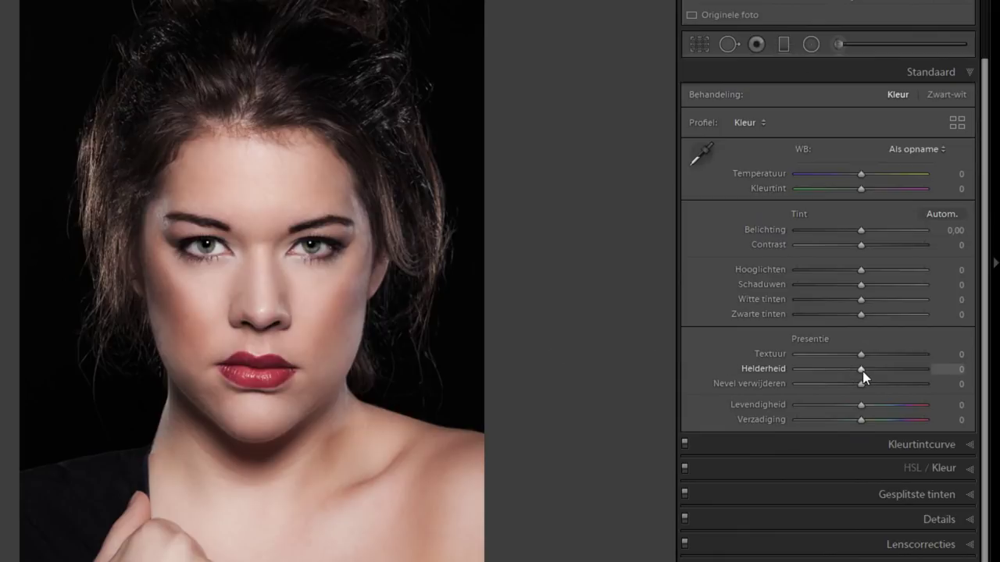
# Step: Try Clarity and Texture at their extremes on the portrait, resetting both to 0
pyautogui.moveTo(862, 371); pyautogui.dragTo(924, 372)
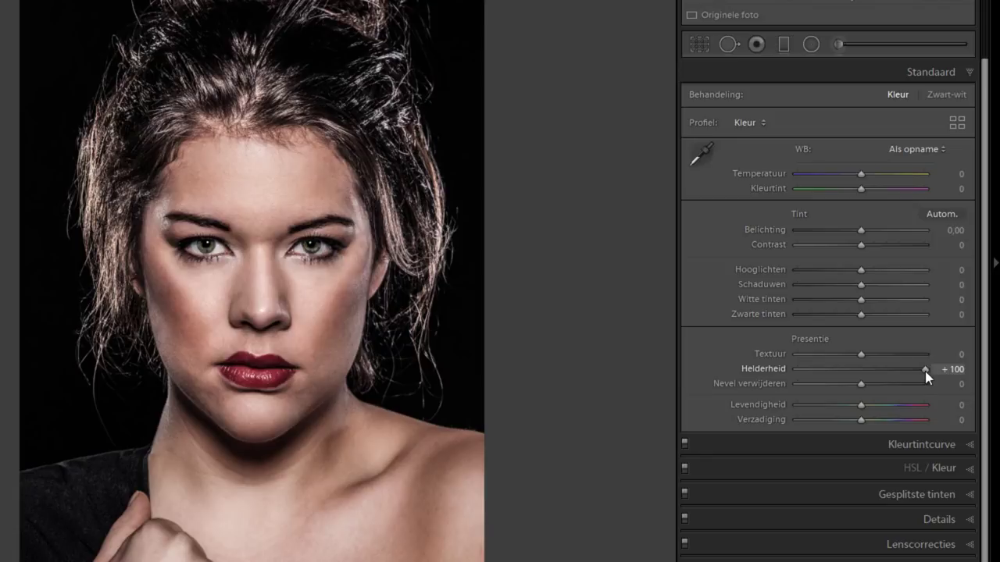
pyautogui.doubleClick(925, 371)
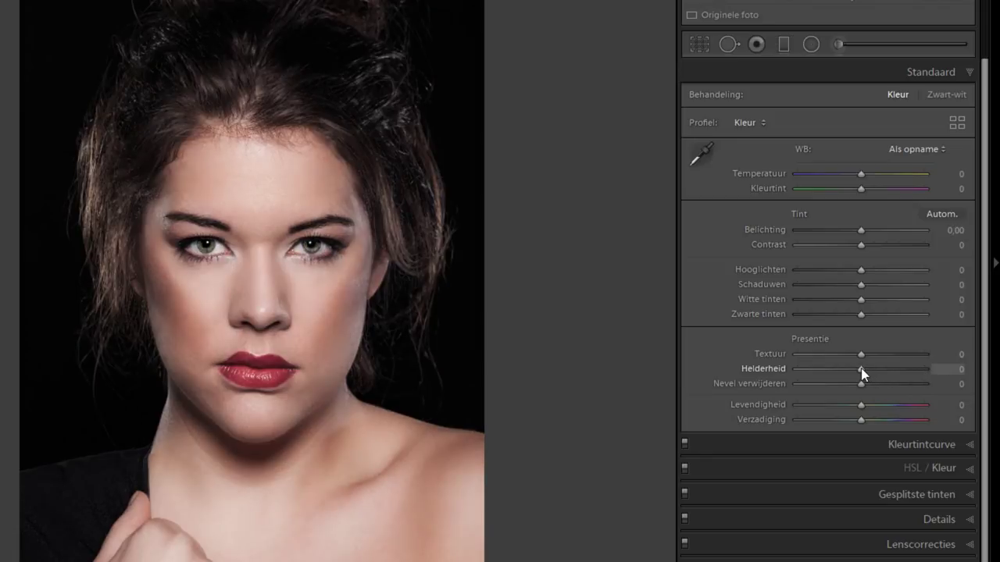
pyautogui.moveTo(861, 368)
pyautogui.mouseDown()
pyautogui.moveTo(971, 372)
pyautogui.moveTo(761, 382)
pyautogui.moveTo(849, 381)
pyautogui.moveTo(831, 386)
pyautogui.moveTo(784, 377)
pyautogui.moveTo(861, 367)
pyautogui.mouseUp()
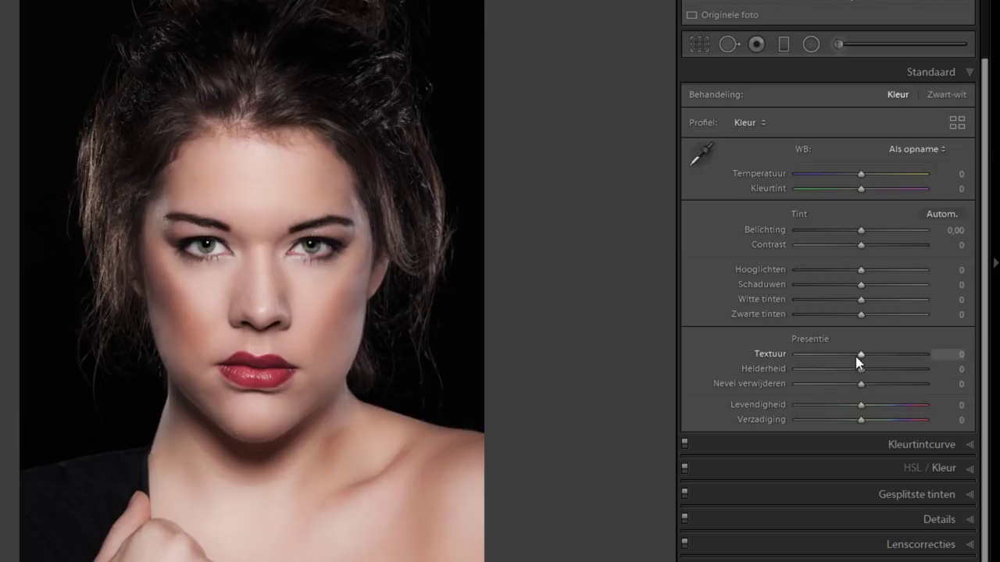
pyautogui.moveTo(859, 356); pyautogui.dragTo(990, 361)
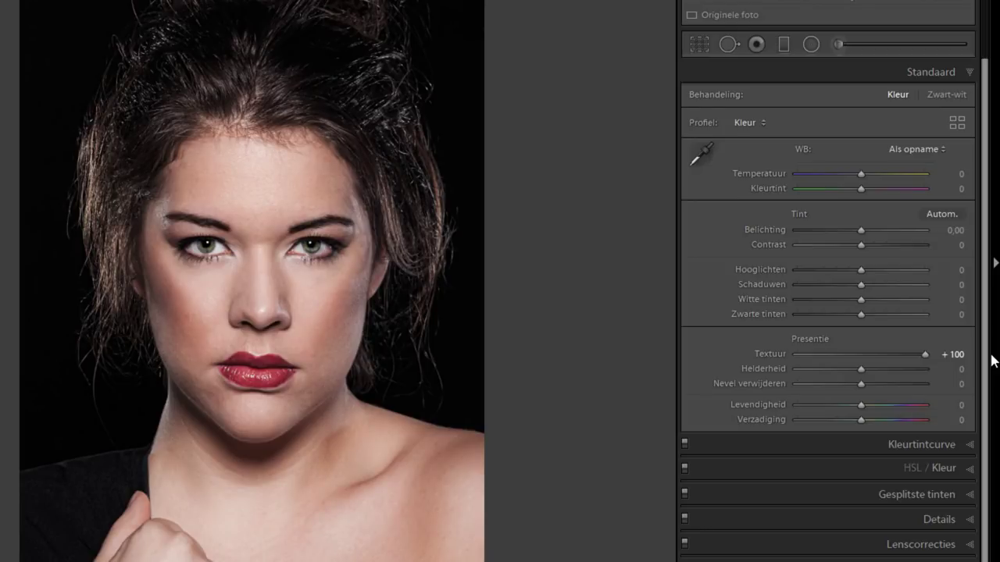
pyautogui.doubleClick(926, 354)
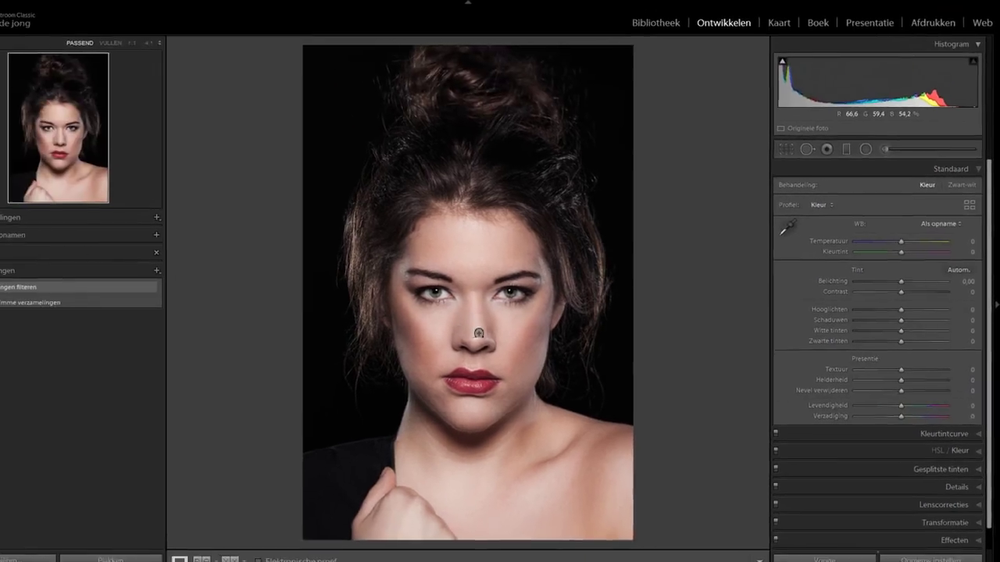
# Step: At 1:1 on the eyes and nose, preview Clarity +100, reset it, and set Texture +100
pyautogui.click(509, 335)
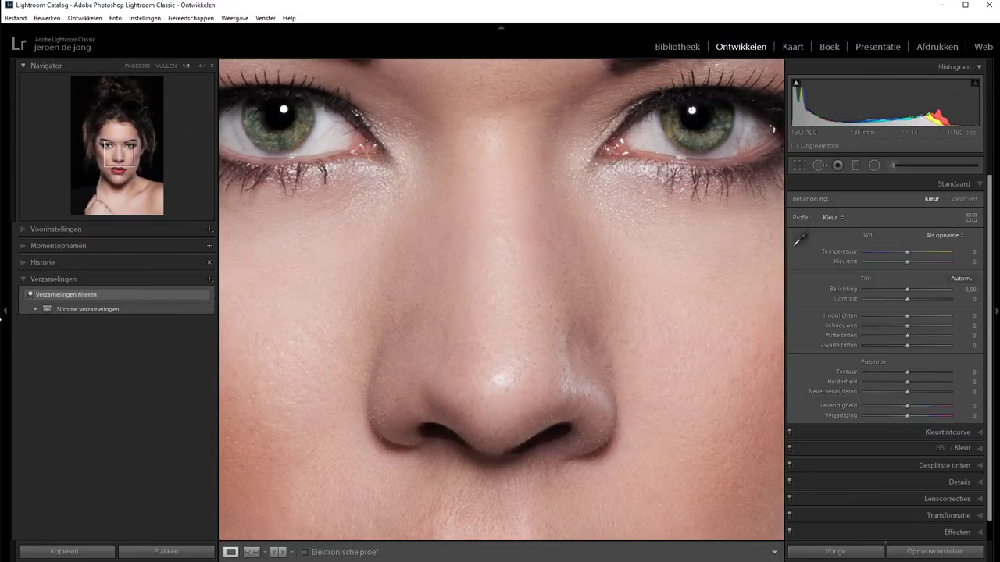
pyautogui.click(3, 313)
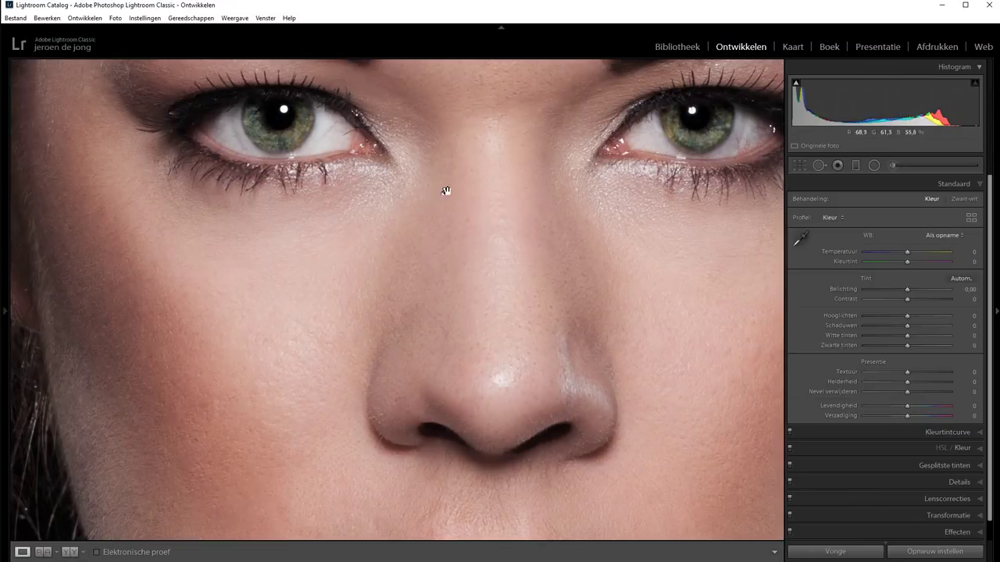
pyautogui.moveTo(446, 190)
pyautogui.mouseDown()
pyautogui.moveTo(328, 286)
pyautogui.moveTo(345, 269)
pyautogui.mouseUp()
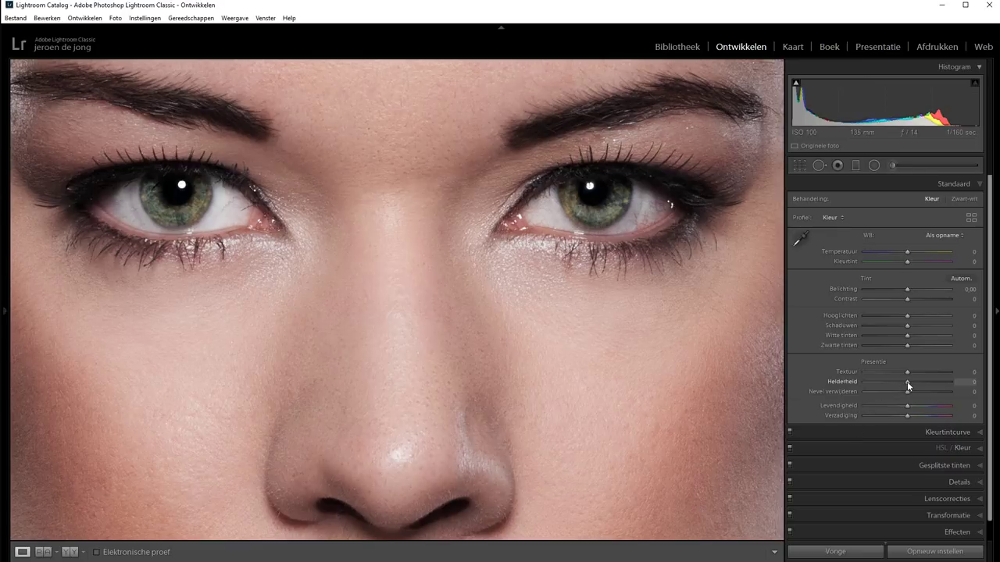
pyautogui.moveTo(907, 381); pyautogui.dragTo(975, 386)
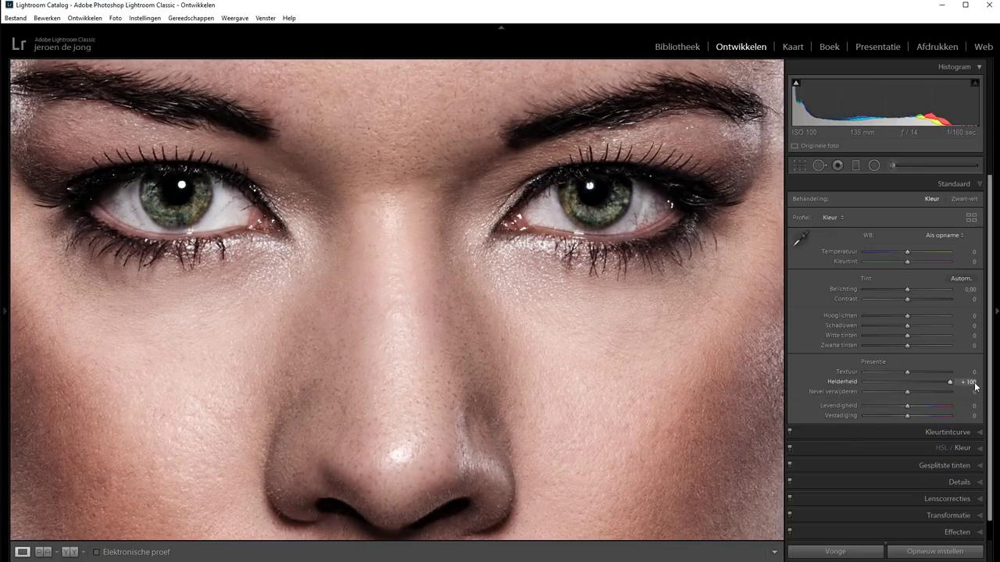
pyautogui.doubleClick(952, 385)
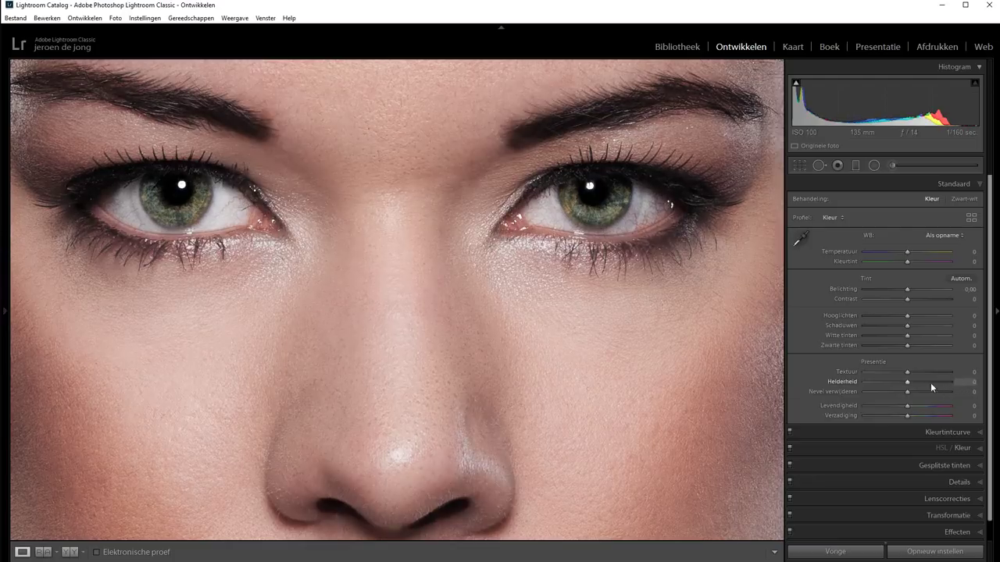
pyautogui.moveTo(907, 372); pyautogui.dragTo(989, 379)
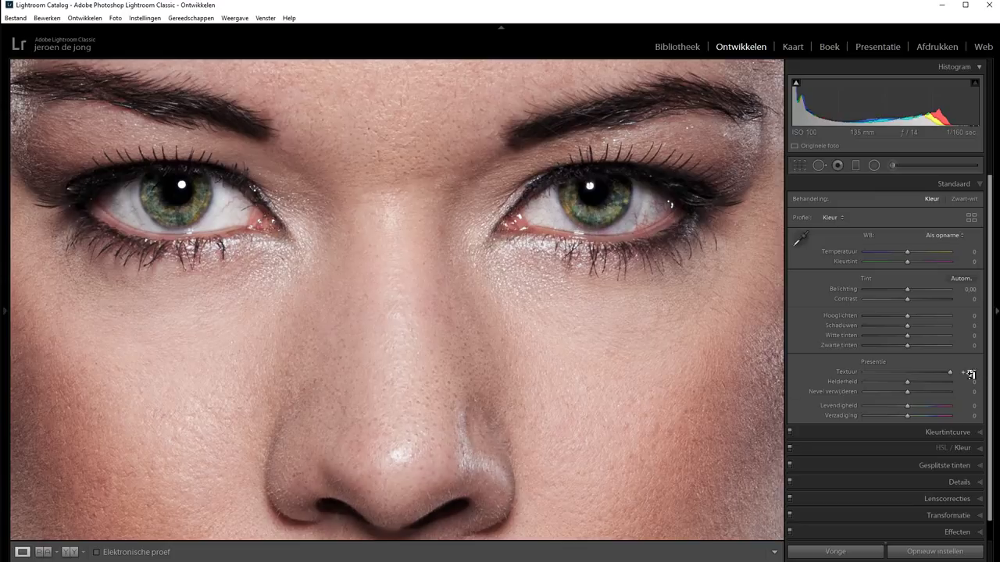
# Step: Try Texture and Clarity at −100, reset both, then settle Texture at −37
pyautogui.moveTo(948, 372); pyautogui.dragTo(777, 369)
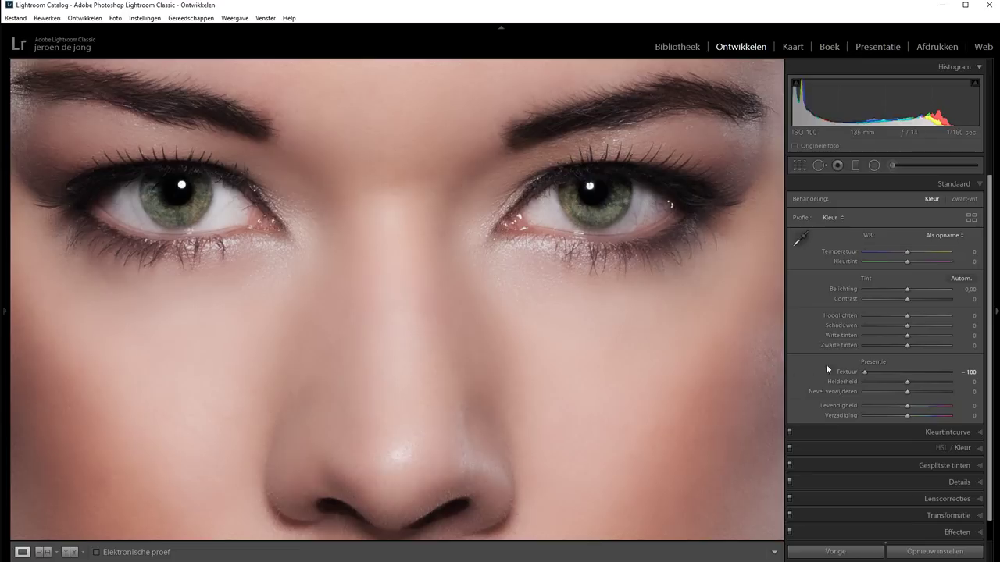
pyautogui.doubleClick(863, 372)
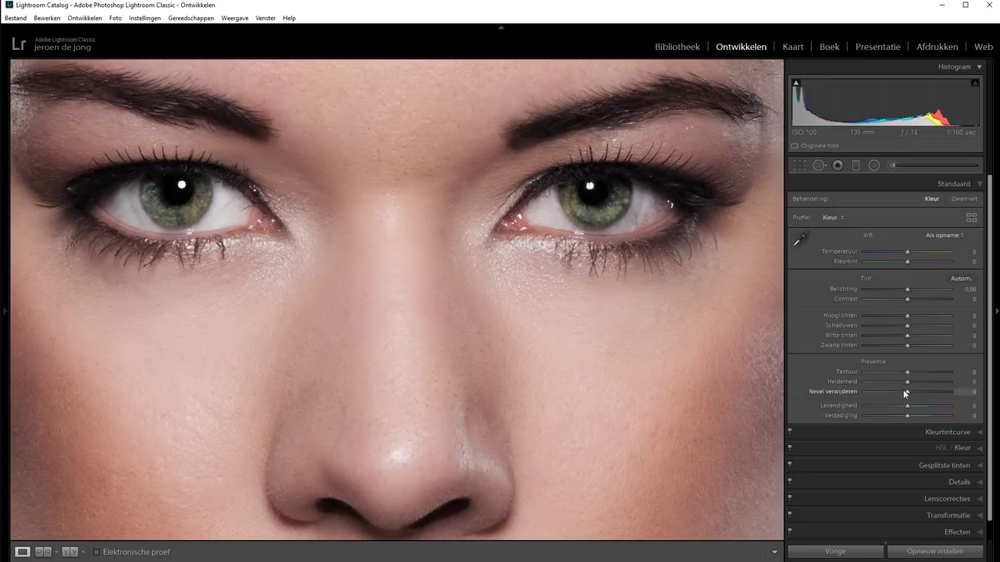
pyautogui.moveTo(907, 381); pyautogui.dragTo(815, 381)
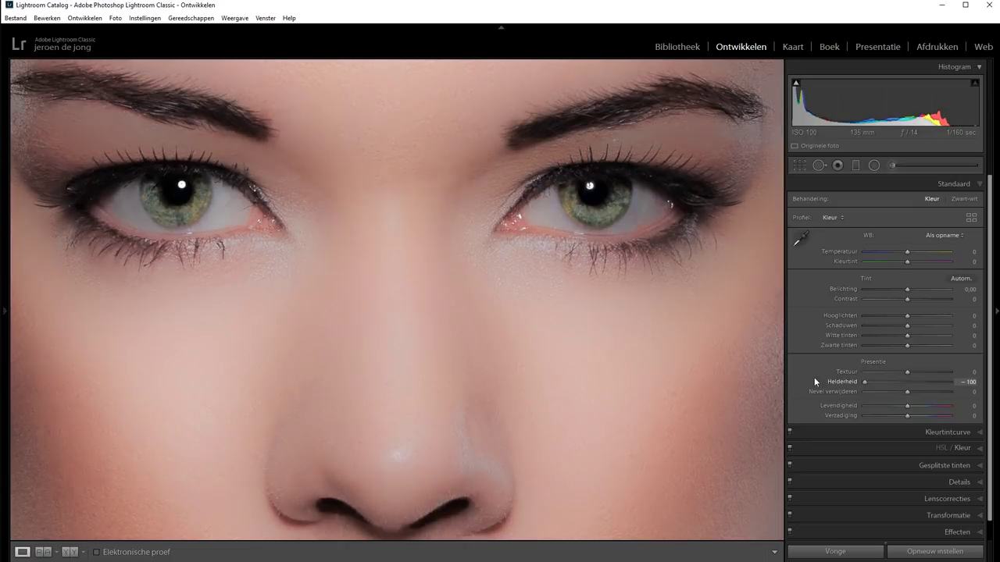
pyautogui.doubleClick(862, 382)
pyautogui.moveTo(901, 373); pyautogui.dragTo(835, 374)
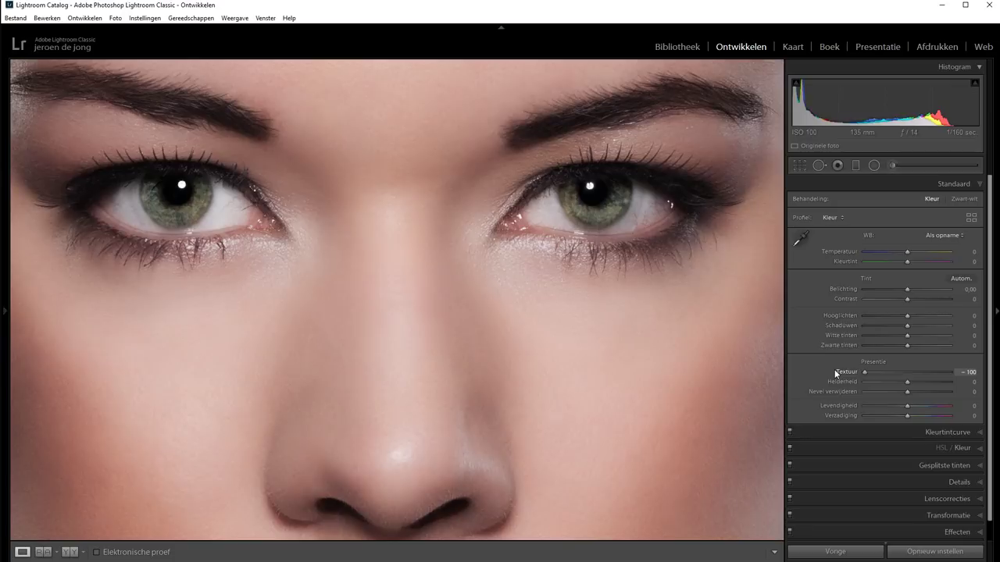
pyautogui.doubleClick(863, 372)
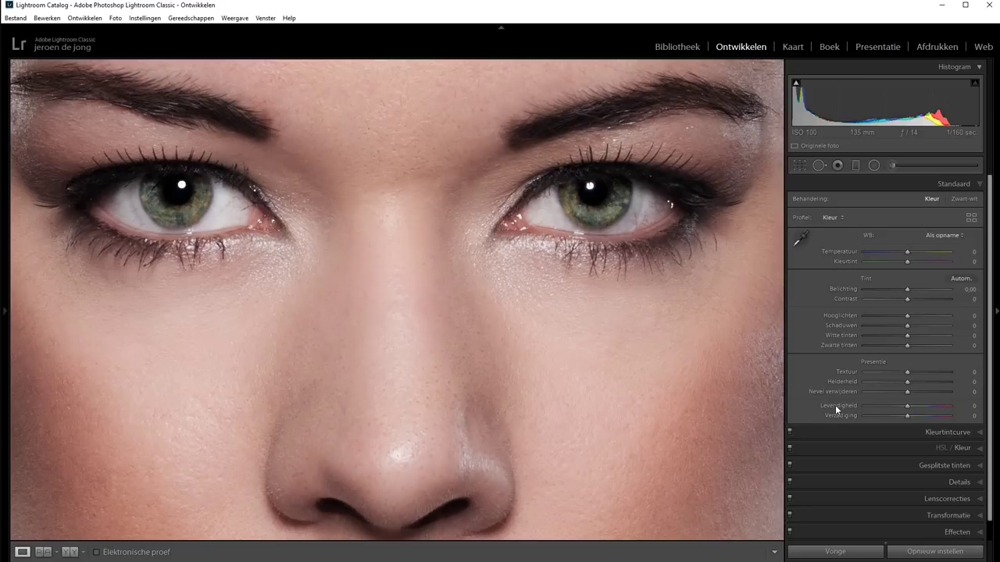
pyautogui.moveTo(907, 378); pyautogui.dragTo(897, 378)
# Step: Toggle the Before view at fit and 1:1 to judge the −37 Texture, ending fitted
pyautogui.click(459, 329)
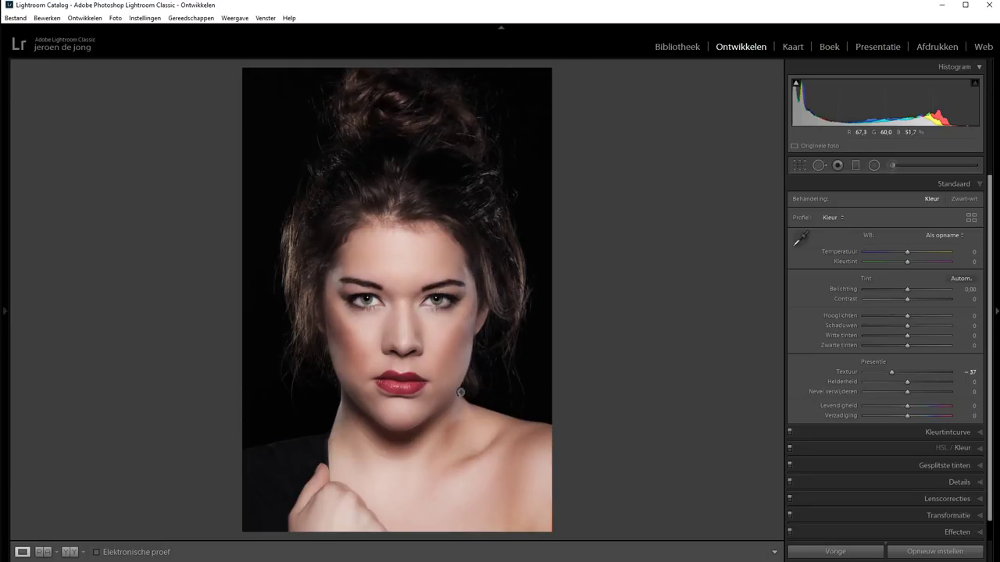
pyautogui.press('\\')
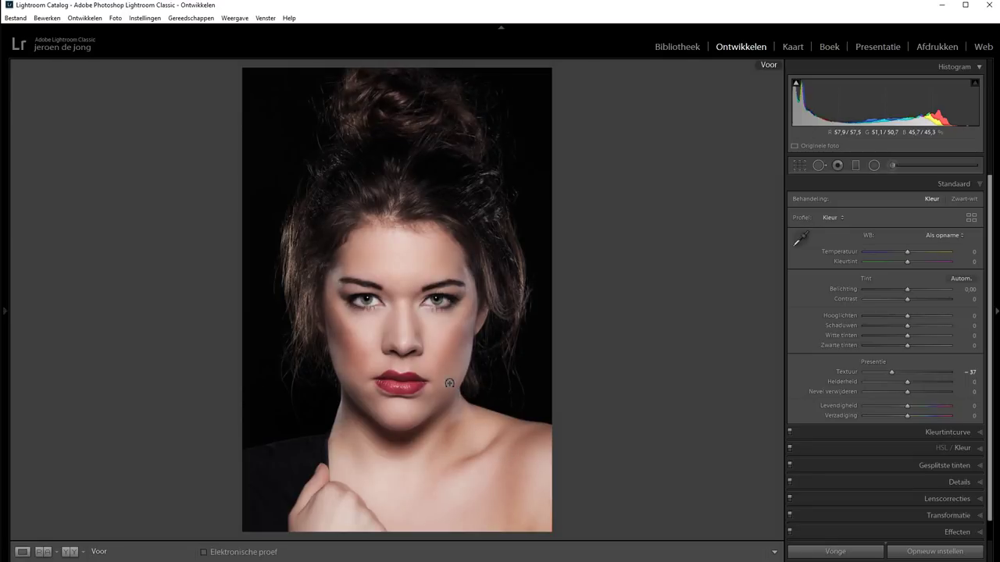
pyautogui.press('\\')
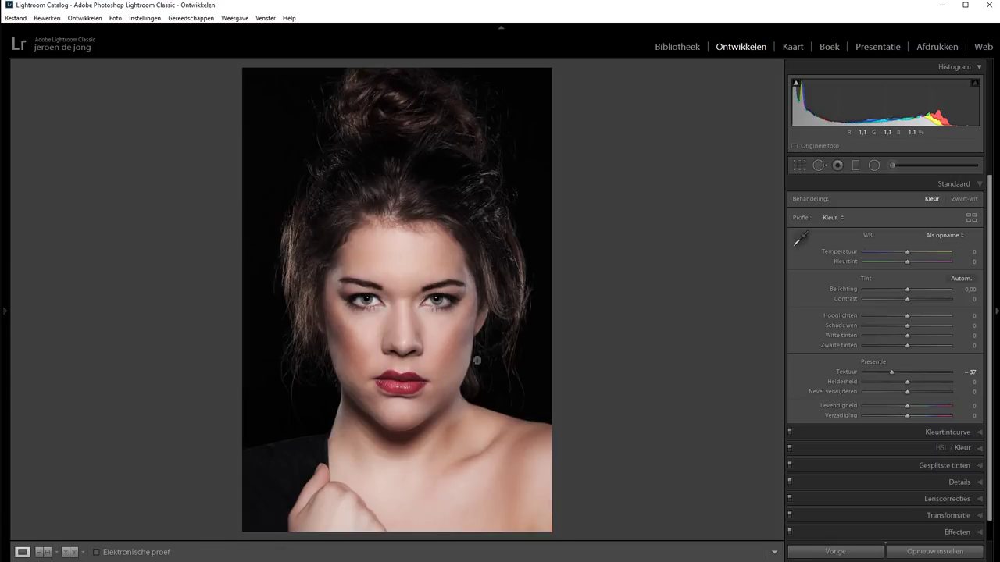
pyautogui.click(410, 315)
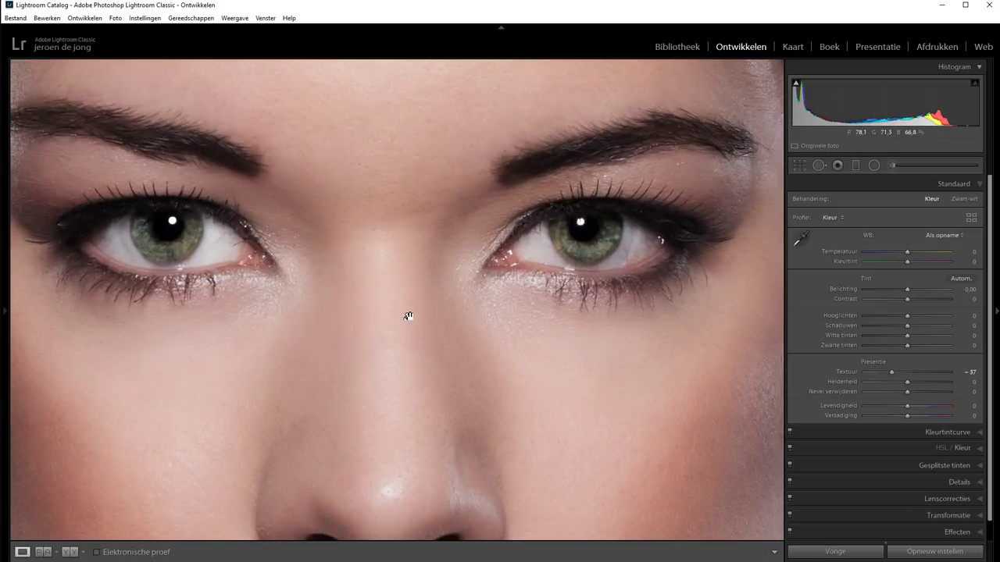
pyautogui.press('\\')
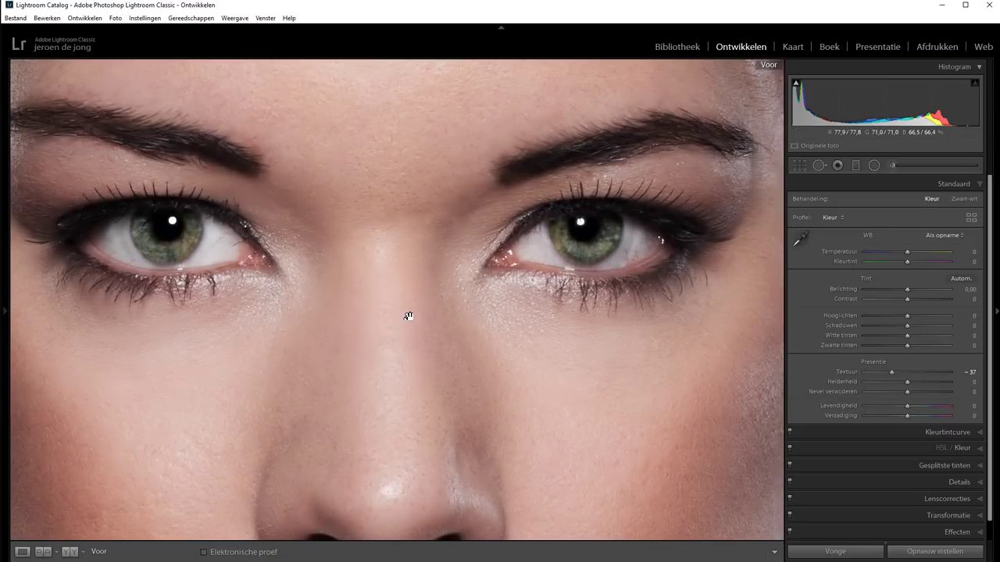
pyautogui.press('\\')
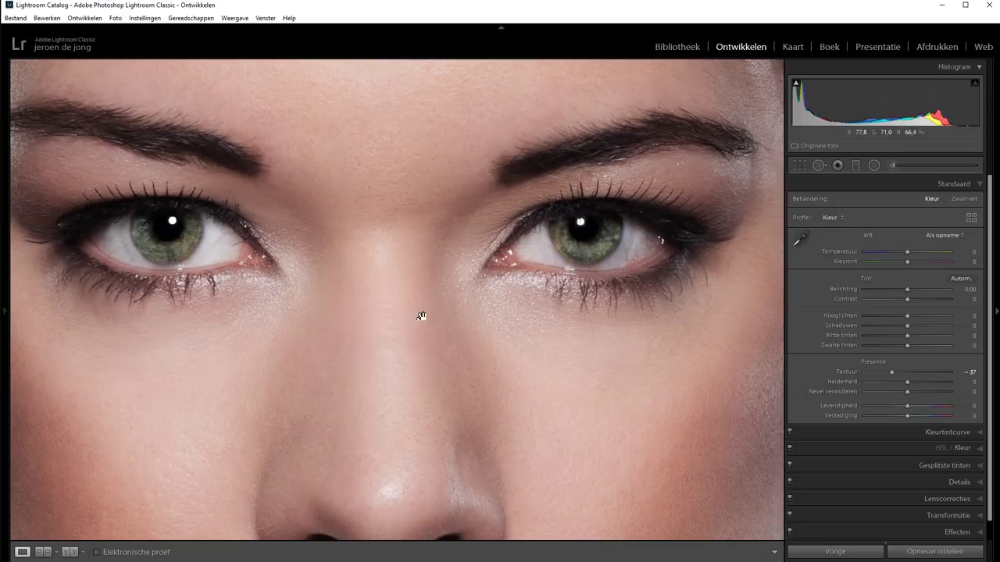
pyautogui.click(531, 328)
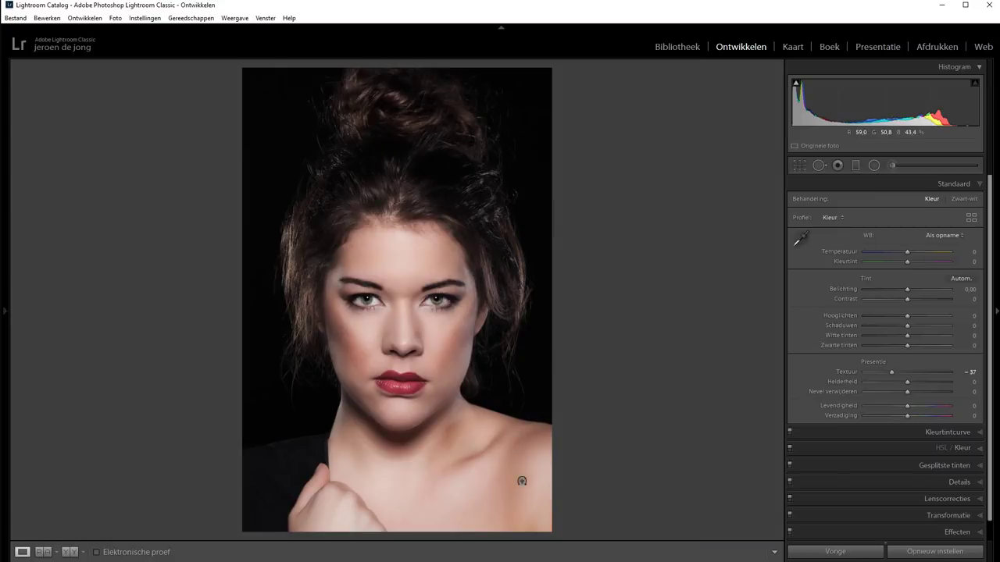
pyautogui.moveTo(500, 557)
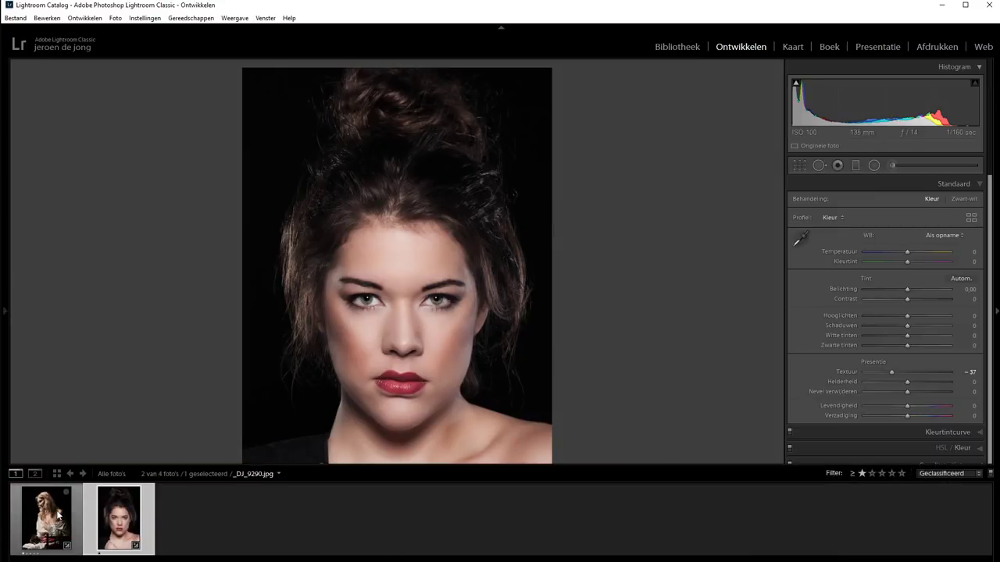
# Step: On the fabric photo at 1:1, test Texture +100 and Clarity +100, resetting both
pyautogui.click(56, 517)
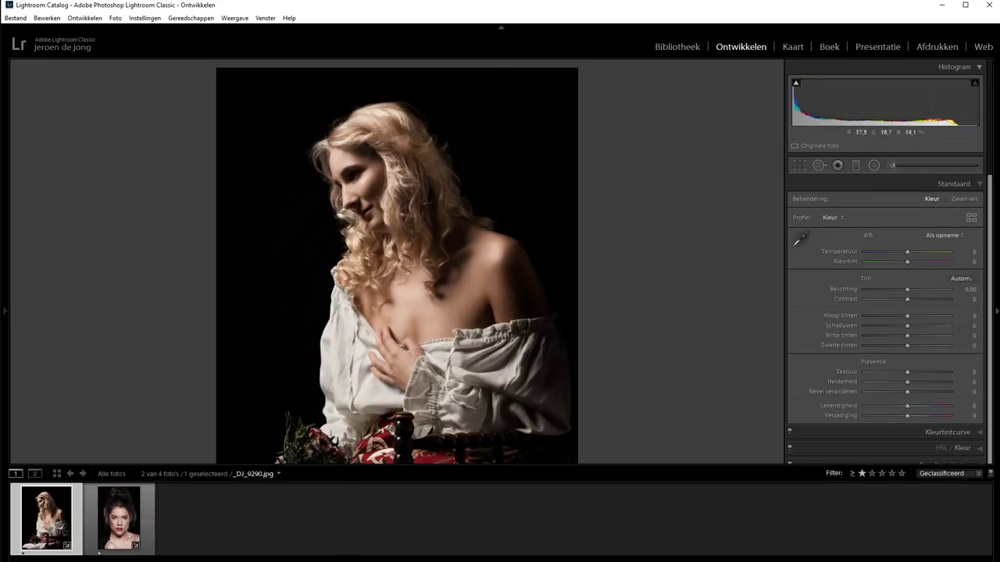
pyautogui.click(377, 471)
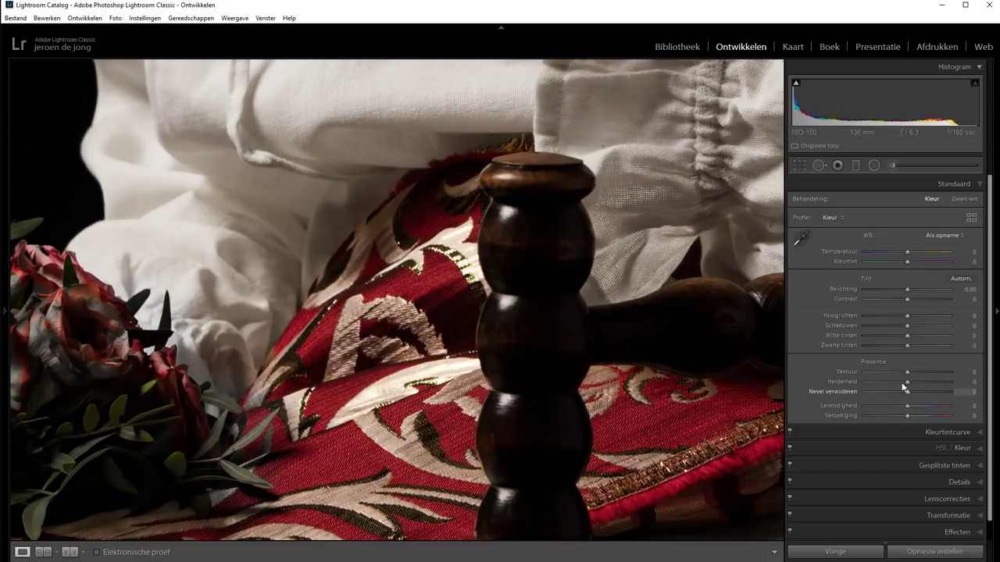
pyautogui.moveTo(942, 370); pyautogui.dragTo(959, 368)
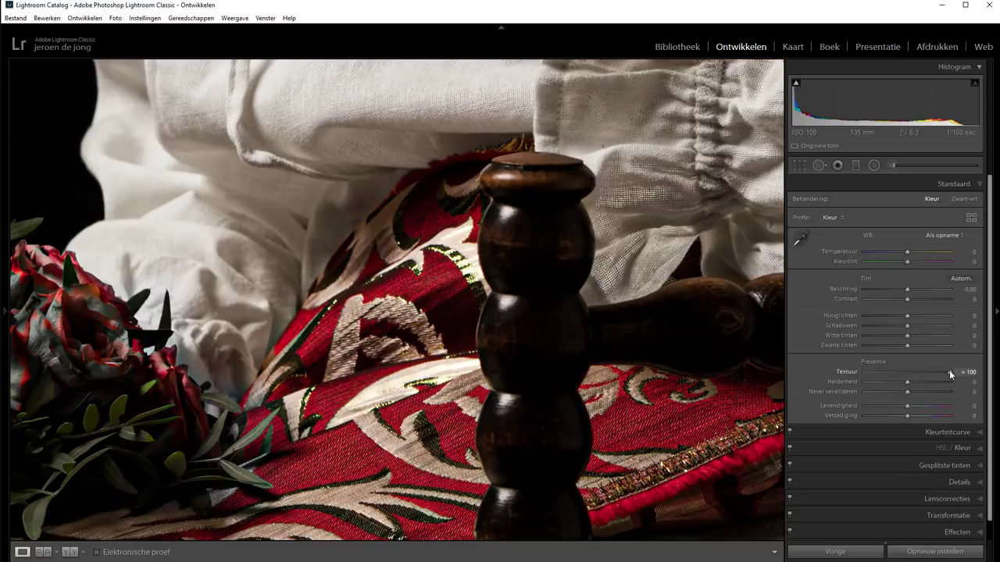
pyautogui.doubleClick(949, 370)
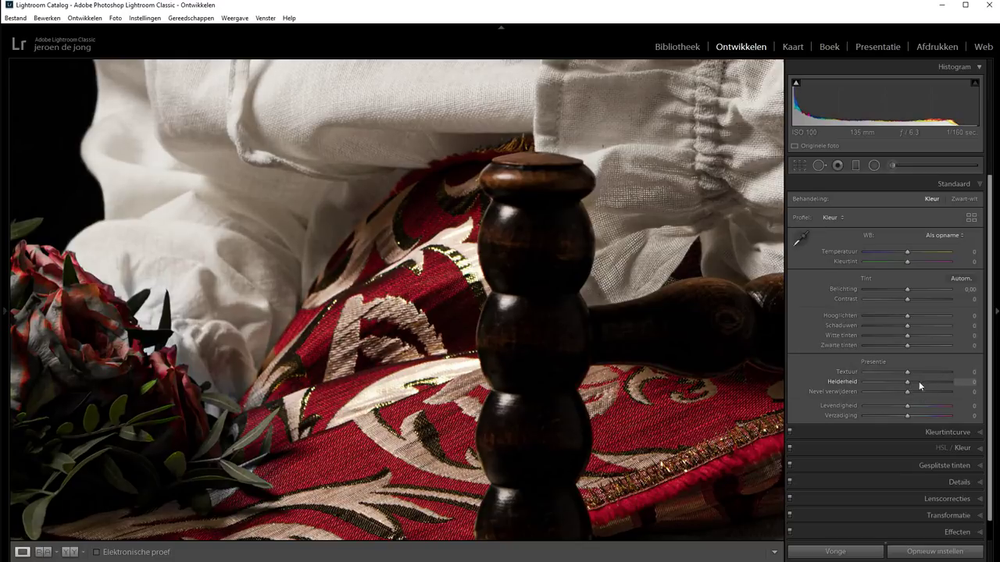
pyautogui.moveTo(919, 382); pyautogui.dragTo(966, 385)
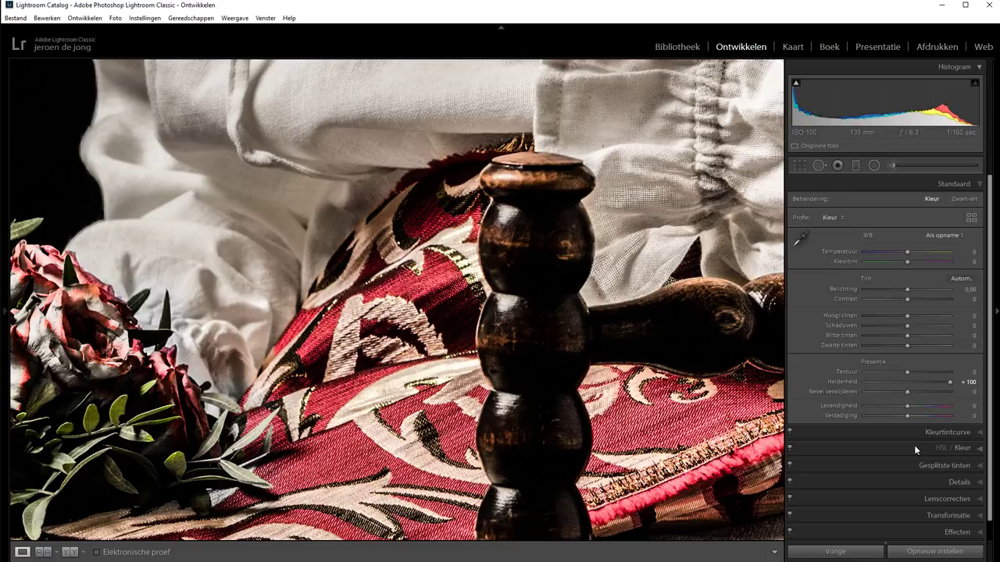
pyautogui.doubleClick(947, 382)
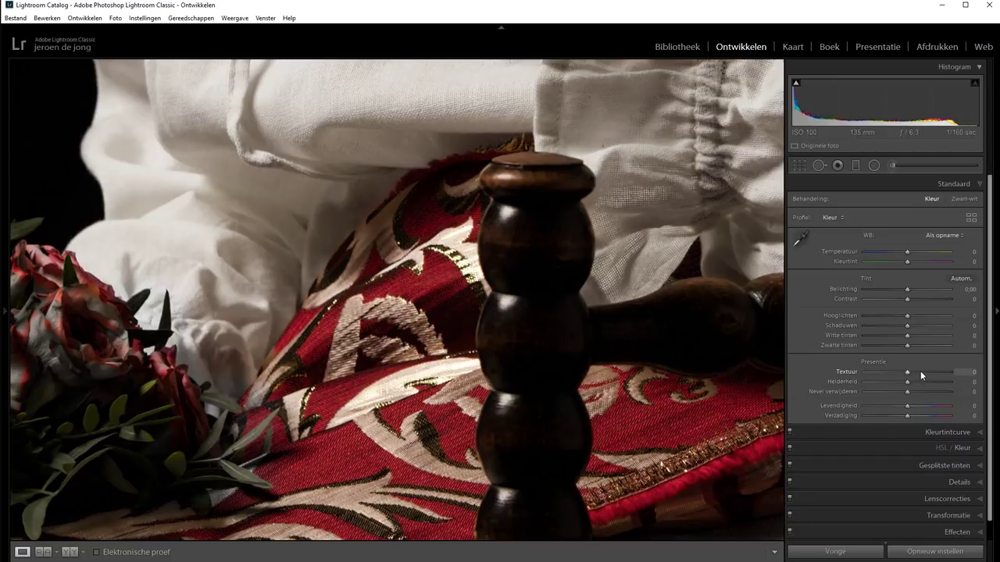
# Step: Boost and reset Textuur on the fabric, then switch to fara.jpg from the filmstrip
pyautogui.moveTo(920, 371); pyautogui.dragTo(934, 372)
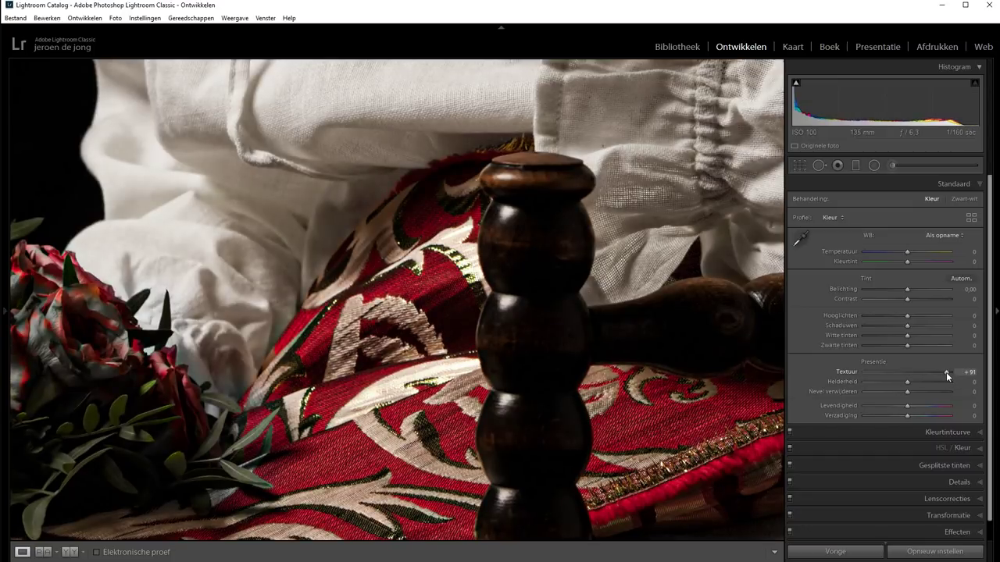
pyautogui.doubleClick(934, 371)
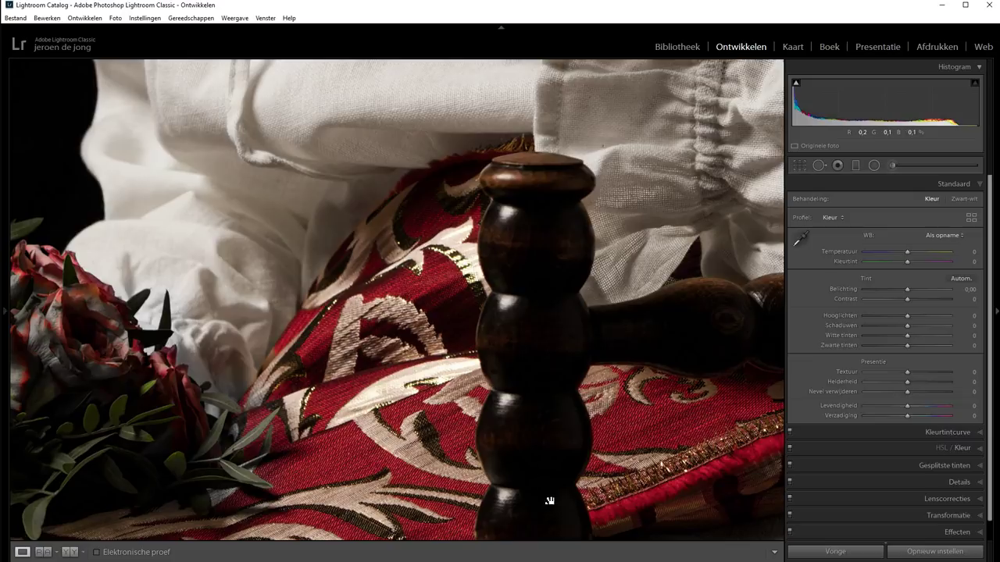
pyautogui.click(501, 559)
pyautogui.click(115, 522)
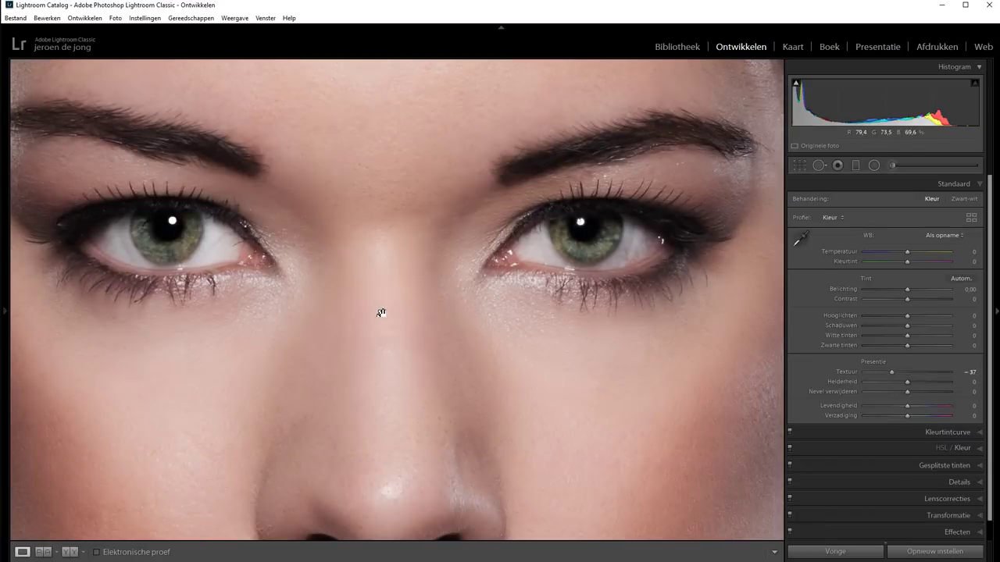
# Step: Fit fara.jpg in view, reset its global Textuur from −37 to 0, and start the Adjustment Brush
pyautogui.click(380, 313)
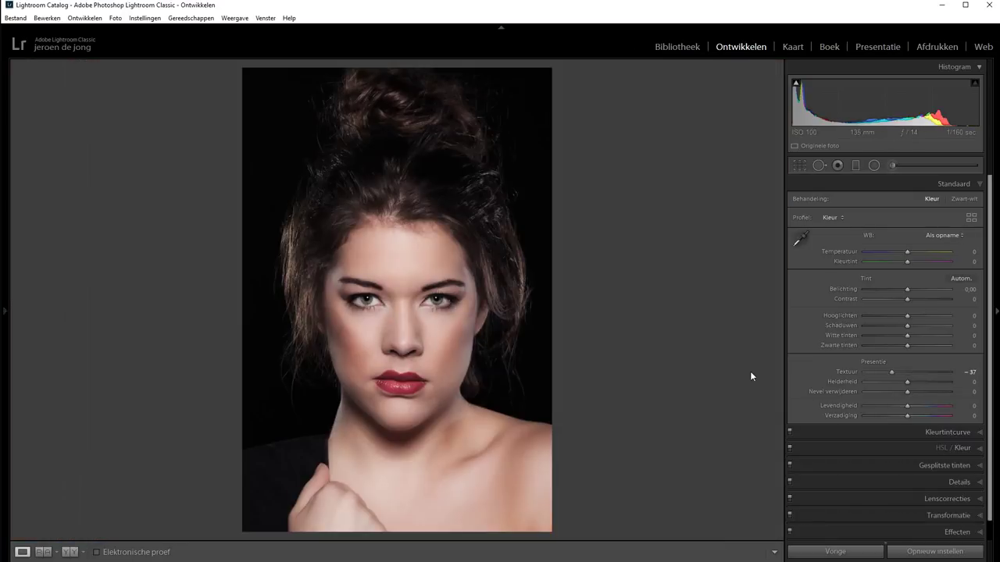
pyautogui.doubleClick(892, 371)
pyautogui.click(909, 166)
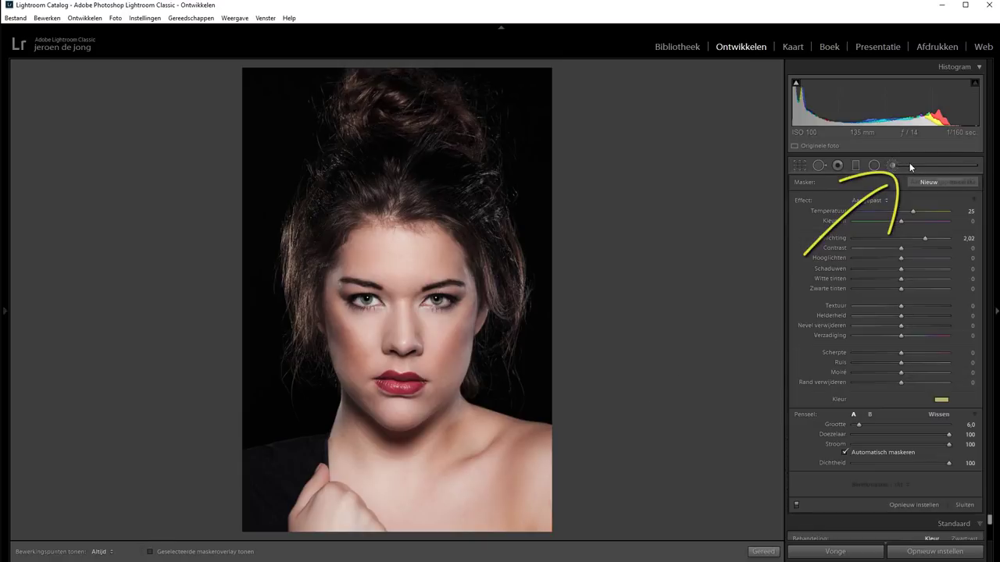
# Step: Set the brush to Temperature 0, Exposure 0, no tint colour and Textuur −100
pyautogui.doubleClick(912, 210)
pyautogui.doubleClick(925, 238)
pyautogui.click(943, 403)
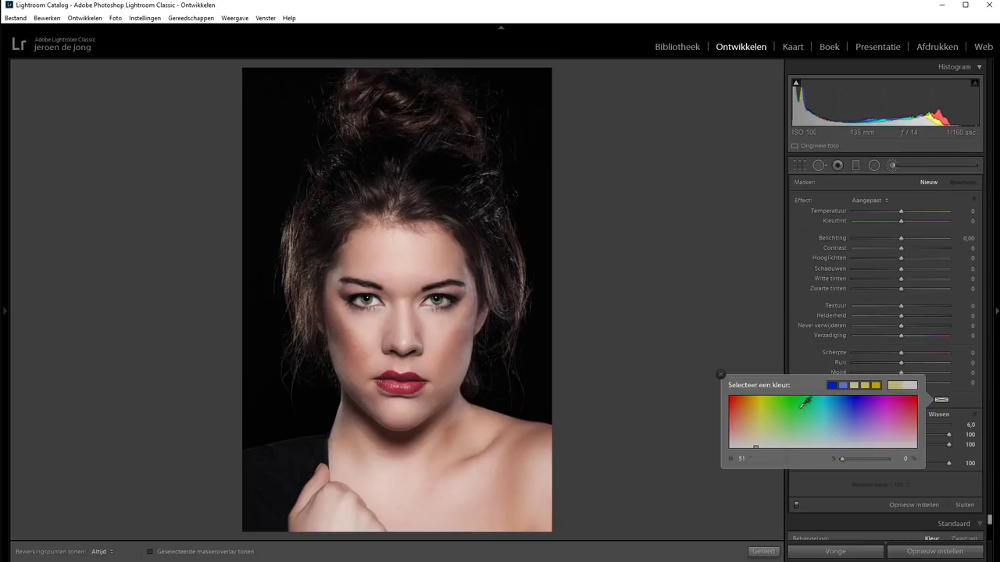
pyautogui.click(722, 373)
pyautogui.moveTo(900, 306); pyautogui.dragTo(789, 325)
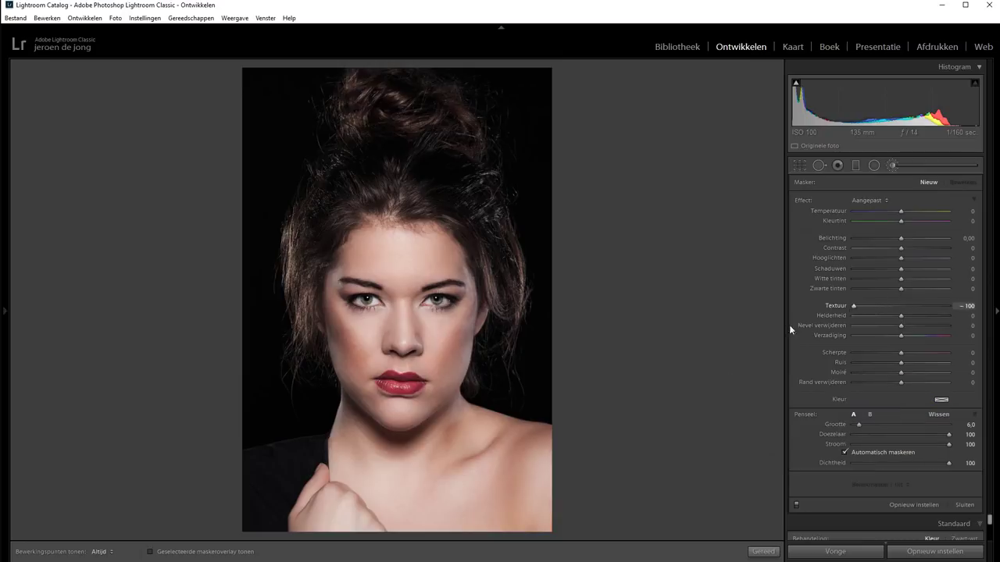
pyautogui.moveTo(5, 311)
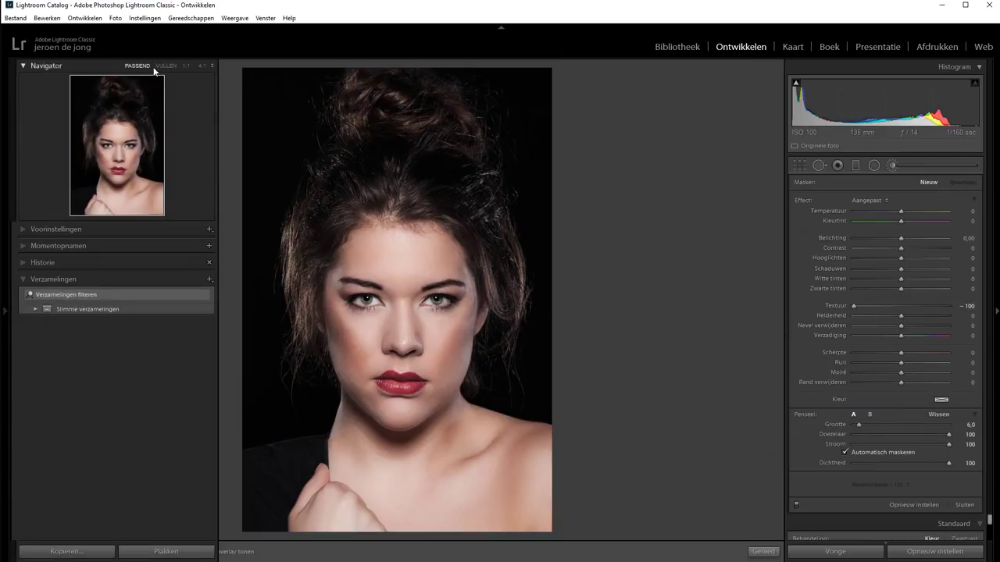
pyautogui.click(164, 70)
# Step: Enlarge the brush and show the red mask overlay with edit pins hidden
pyautogui.scroll(1, 400, 314)
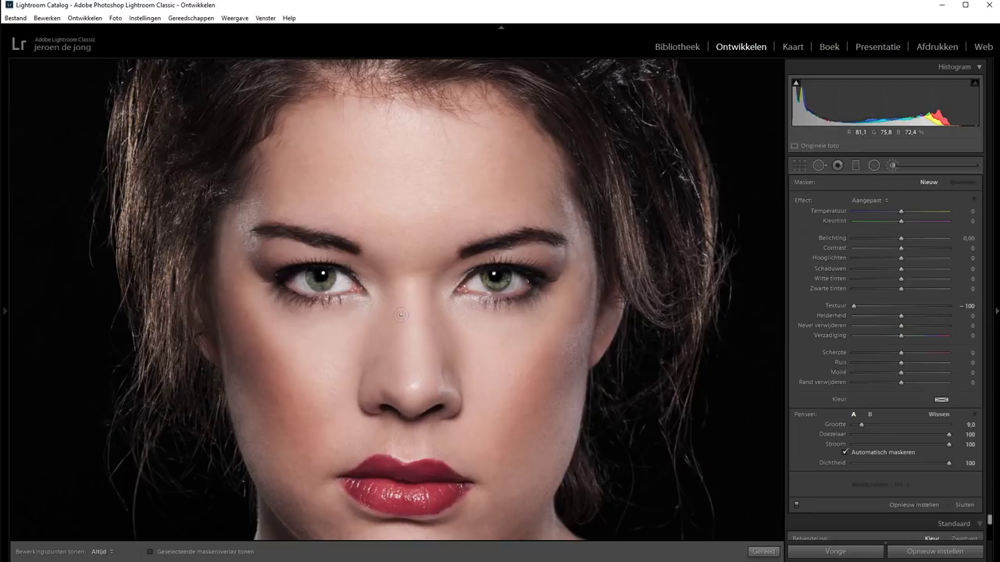
pyautogui.scroll(1, 400, 315)
pyautogui.press('o')
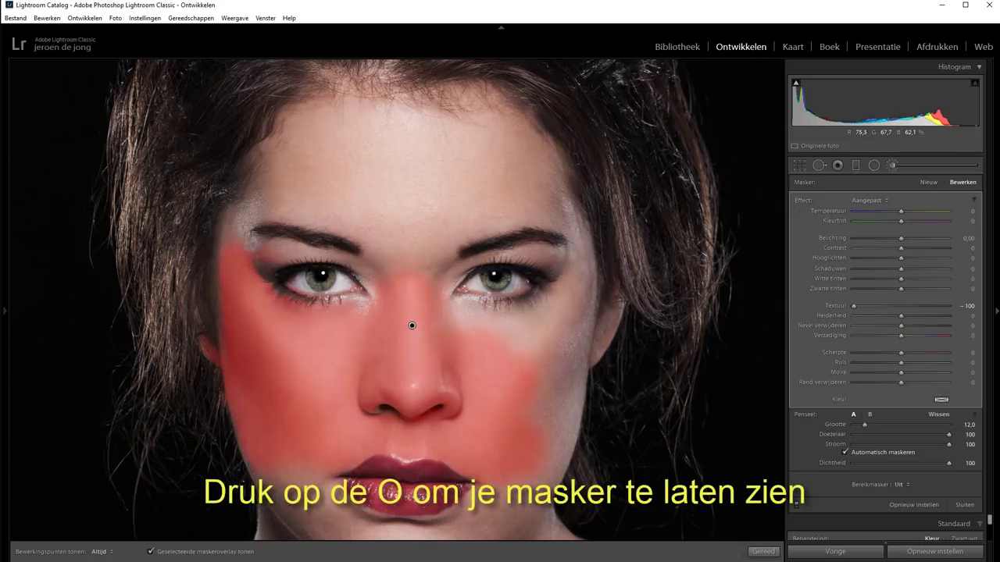
pyautogui.press('h')
# Step: Paint the smoothing mask over the right cheek, forehead and right temple; brush to size 6
pyautogui.moveTo(531, 344); pyautogui.dragTo(555, 457)
pyautogui.moveTo(555, 406); pyautogui.dragTo(569, 464)
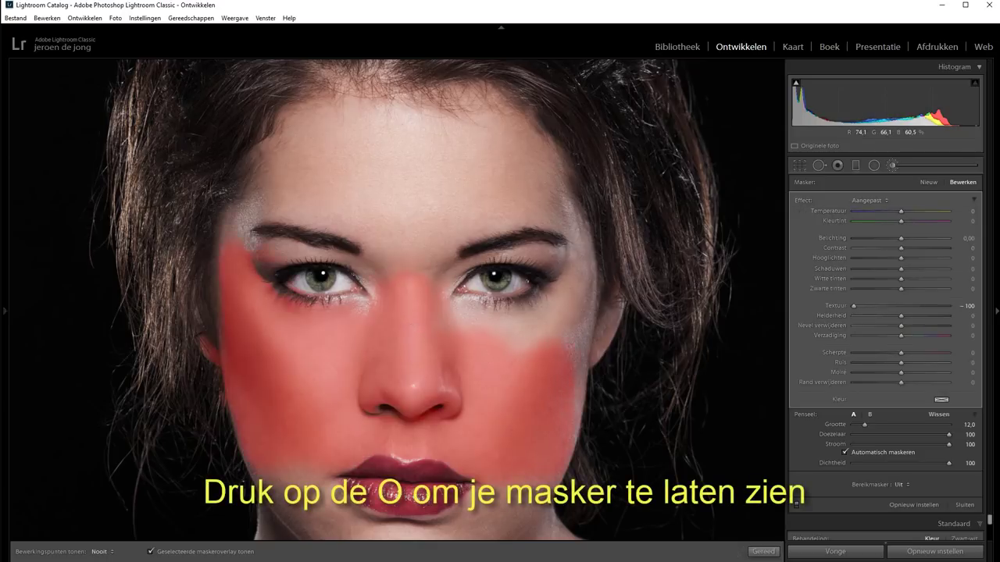
pyautogui.moveTo(531, 347)
pyautogui.mouseDown()
pyautogui.moveTo(578, 295)
pyautogui.moveTo(461, 316)
pyautogui.moveTo(430, 277)
pyautogui.moveTo(410, 191)
pyautogui.moveTo(559, 184)
pyautogui.mouseUp()
pyautogui.moveTo(539, 136)
pyautogui.mouseDown()
pyautogui.moveTo(453, 125)
pyautogui.moveTo(312, 137)
pyautogui.moveTo(375, 106)
pyautogui.moveTo(309, 145)
pyautogui.moveTo(280, 205)
pyautogui.moveTo(245, 217)
pyautogui.moveTo(316, 195)
pyautogui.moveTo(387, 250)
pyautogui.moveTo(391, 187)
pyautogui.moveTo(480, 156)
pyautogui.mouseUp()
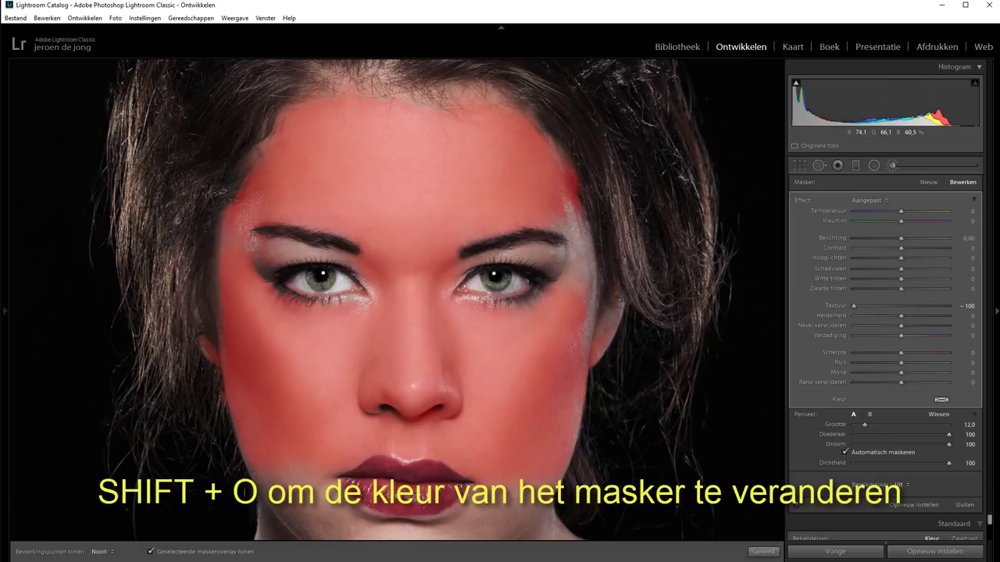
pyautogui.moveTo(575, 289); pyautogui.dragTo(568, 210)
pyautogui.press('h')
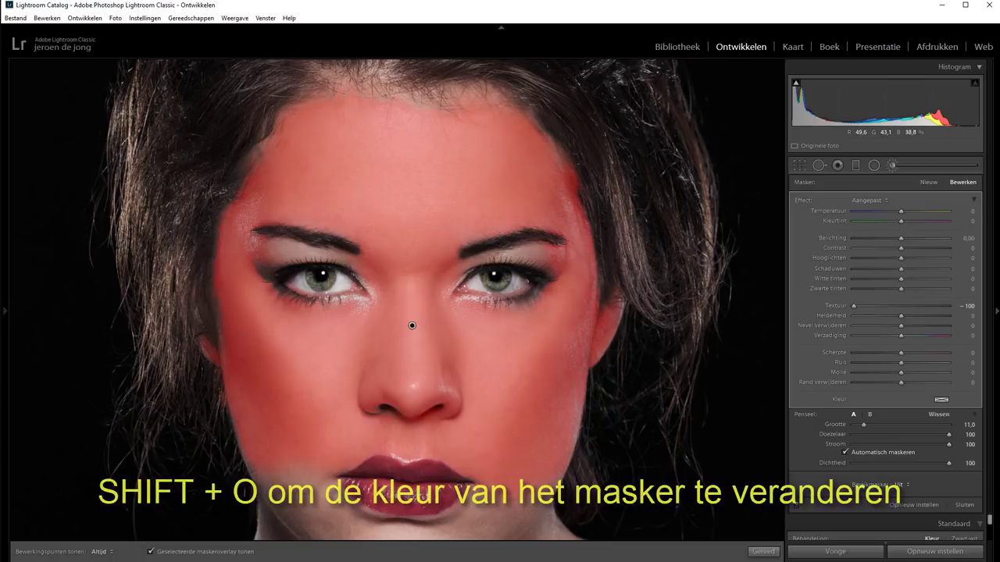
pyautogui.press('[')
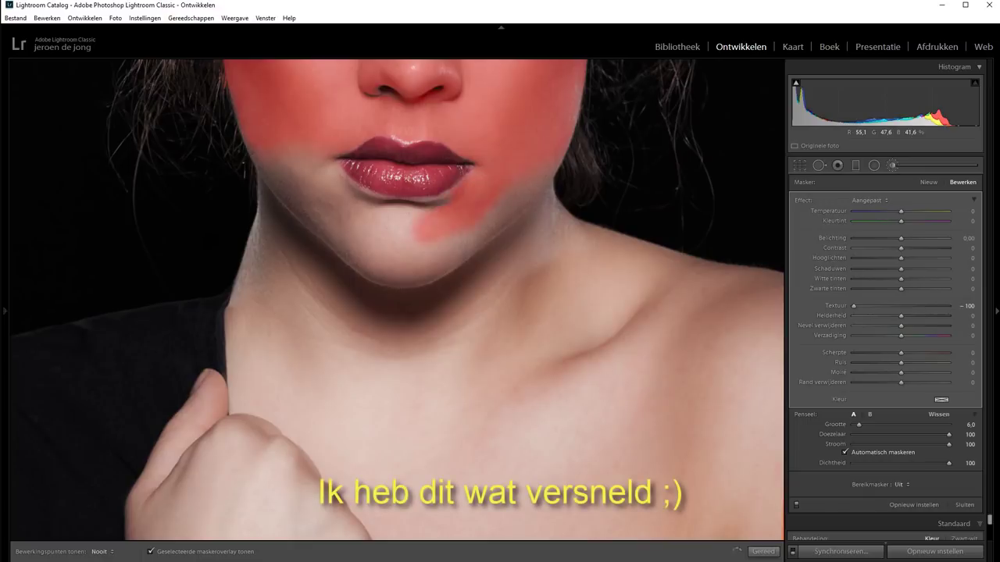
# Step: Paint the mask over the chin, fist, upper chest and right jaw, neck and shoulder
pyautogui.moveTo(406, 219)
pyautogui.mouseDown()
pyautogui.moveTo(313, 164)
pyautogui.moveTo(250, 297)
pyautogui.moveTo(250, 426)
pyautogui.moveTo(296, 265)
pyautogui.mouseUp()
pyautogui.press(']')
pyautogui.moveTo(266, 422)
pyautogui.mouseDown()
pyautogui.moveTo(203, 515)
pyautogui.moveTo(148, 469)
pyautogui.mouseUp()
pyautogui.moveTo(188, 406); pyautogui.dragTo(343, 468)
pyautogui.moveTo(539, 211)
pyautogui.mouseDown()
pyautogui.moveTo(672, 270)
pyautogui.moveTo(765, 531)
pyautogui.moveTo(695, 374)
pyautogui.mouseUp()
# Step: With a larger brush, fill in the chest, both sides of the neck and the right collarbone
pyautogui.press(']')
pyautogui.press(']')
pyautogui.press(']')
pyautogui.moveTo(695, 499); pyautogui.dragTo(235, 515)
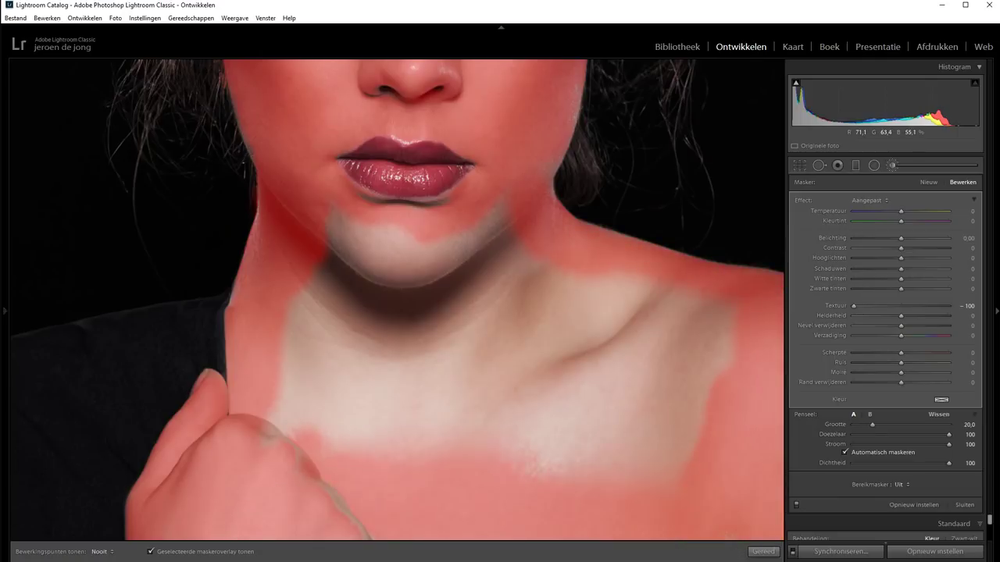
pyautogui.moveTo(273, 445); pyautogui.dragTo(687, 438)
pyautogui.moveTo(312, 367); pyautogui.dragTo(437, 242)
pyautogui.moveTo(484, 266); pyautogui.dragTo(703, 398)
pyautogui.moveTo(633, 367); pyautogui.dragTo(328, 407)
pyautogui.moveTo(375, 344); pyautogui.dragTo(640, 328)
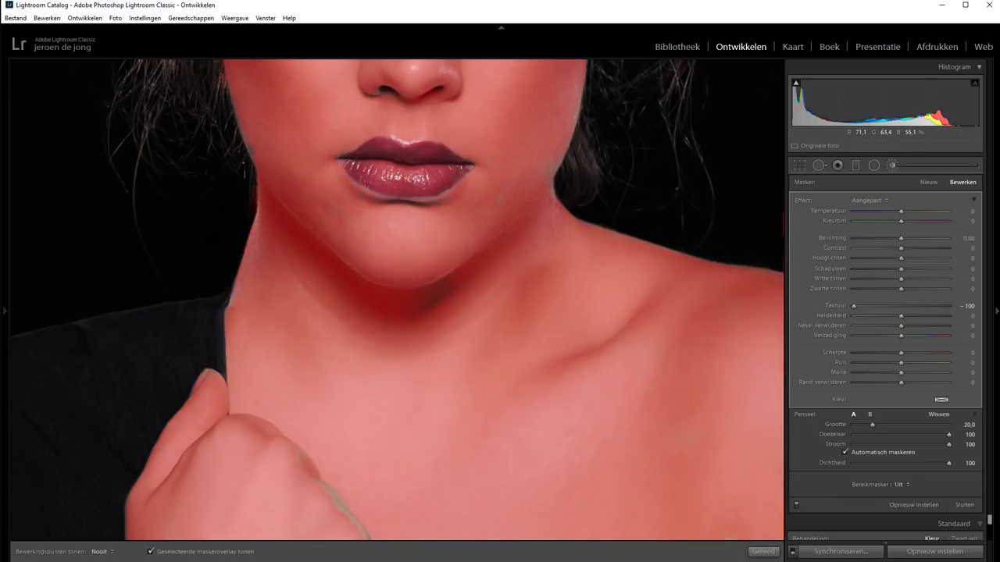
pyautogui.moveTo(320, 485); pyautogui.dragTo(363, 535)
# Step: Erase mask spill at the hairline with a fine brush, then hide the red overlay
pyautogui.click(137, 65)
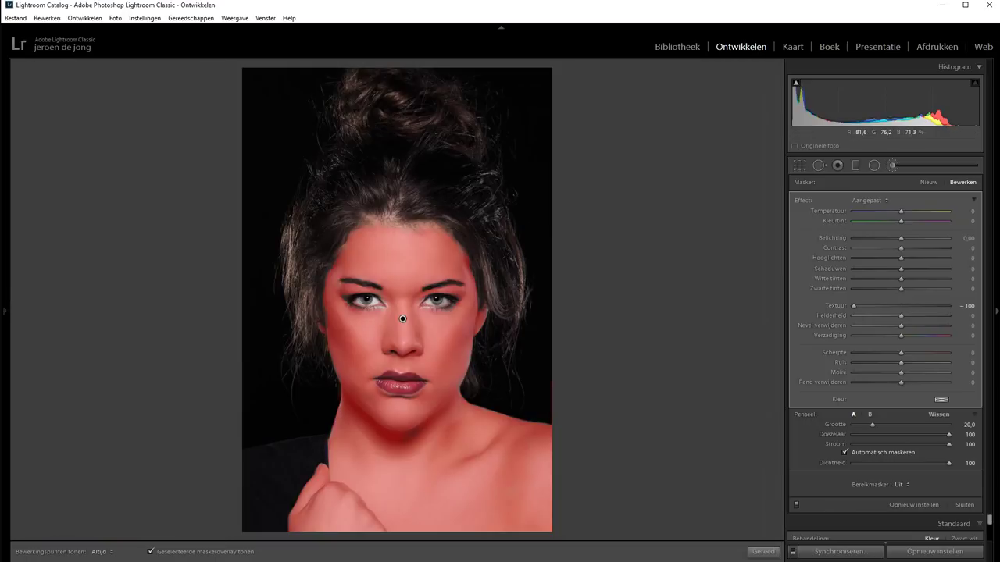
pyautogui.press('[')
pyautogui.press('[')
pyautogui.press('[')
pyautogui.press('[')
pyautogui.press('h')
pyautogui.moveTo(372, 225); pyautogui.dragTo(392, 220)
pyautogui.press('h')
pyautogui.press('o')
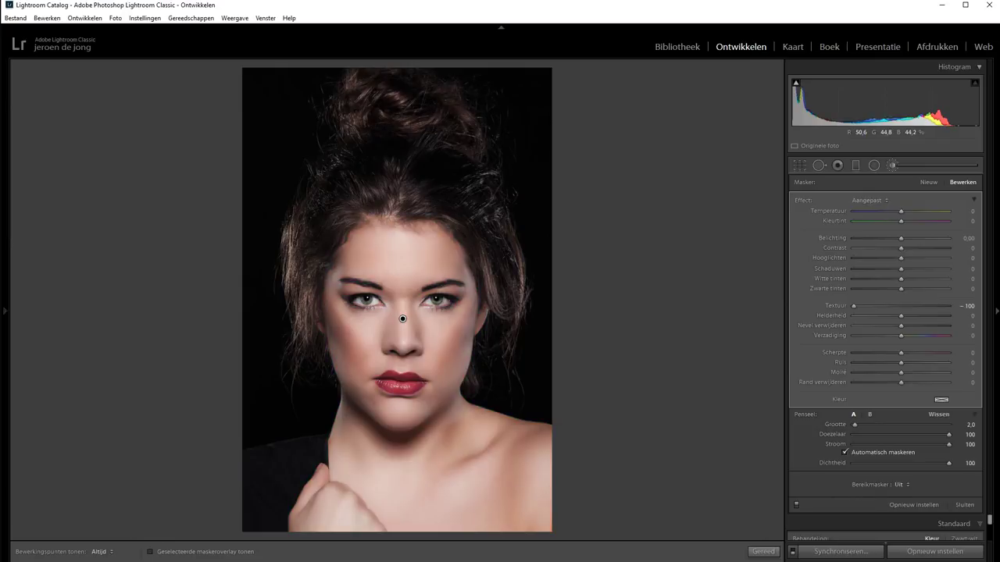
# Step: Zoom in and pan to inspect the smoothed eyes, nose, lips and neck
pyautogui.click(119, 179)
pyautogui.moveTo(120, 178); pyautogui.dragTo(119, 192)
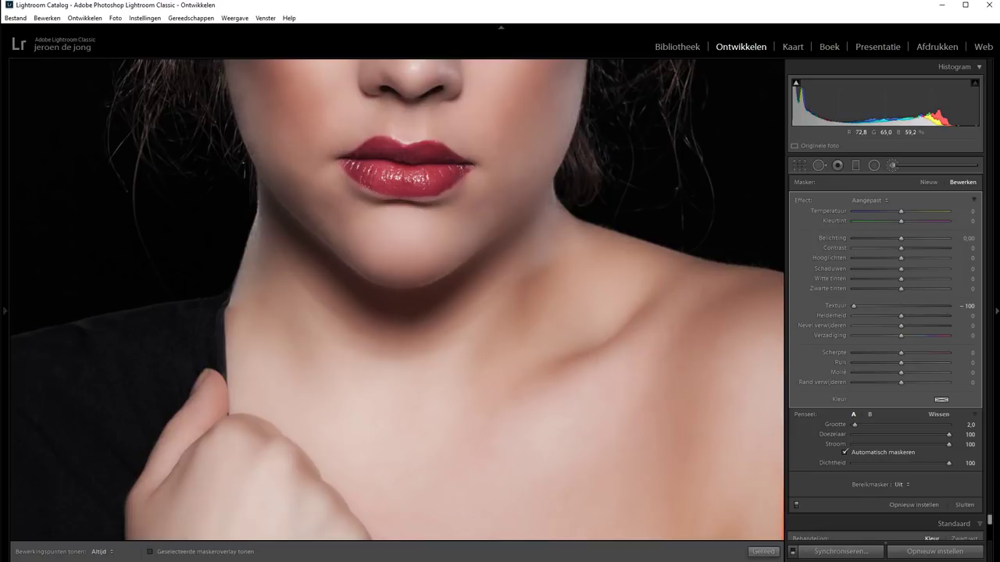
pyautogui.moveTo(397, 195); pyautogui.dragTo(397, 453)
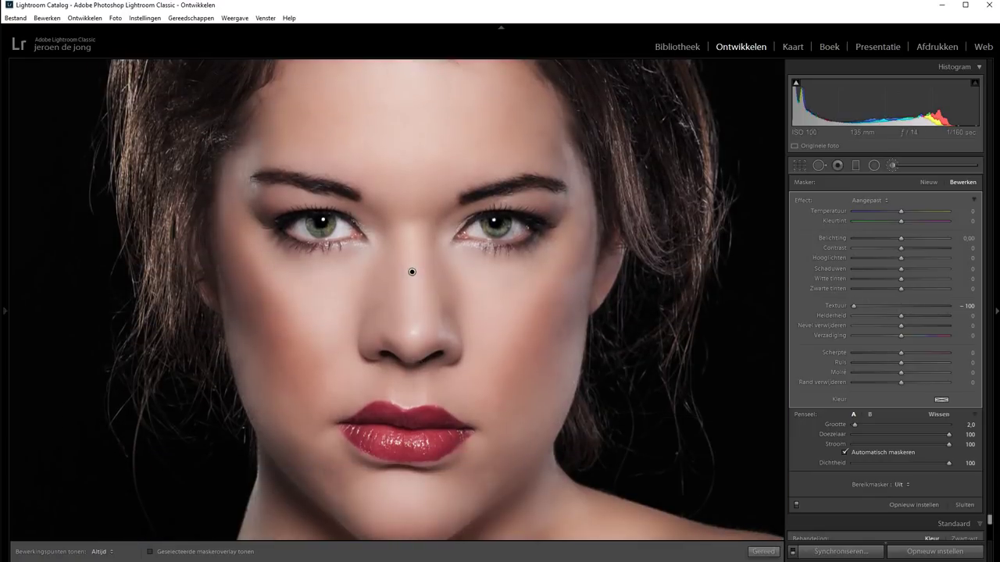
# Step: Compare the skin mask's Textuur strengths, settle on −40, and close the brush panel
pyautogui.moveTo(891, 305)
pyautogui.mouseDown()
pyautogui.moveTo(918, 305)
pyautogui.moveTo(854, 305)
pyautogui.moveTo(947, 305)
pyautogui.moveTo(891, 306)
pyautogui.mouseUp()
pyautogui.moveTo(890, 305); pyautogui.dragTo(882, 305)
pyautogui.click(965, 505)
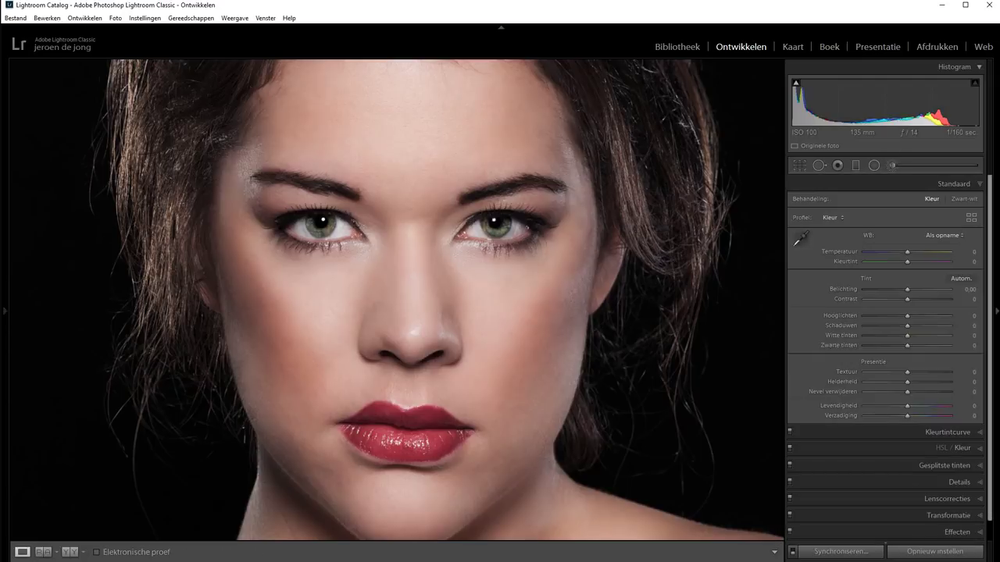
# Step: Reopen the brush, sweep Textuur to +80, paint over the left hair, and check overlay coverage
pyautogui.press('k')
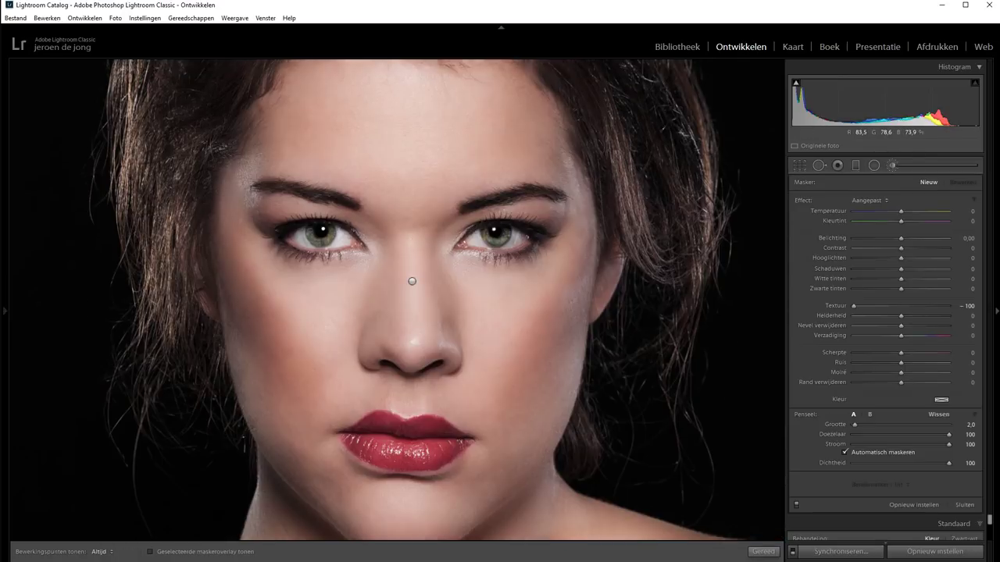
pyautogui.scroll(3, 414, 300)
pyautogui.moveTo(854, 305); pyautogui.dragTo(920, 305)
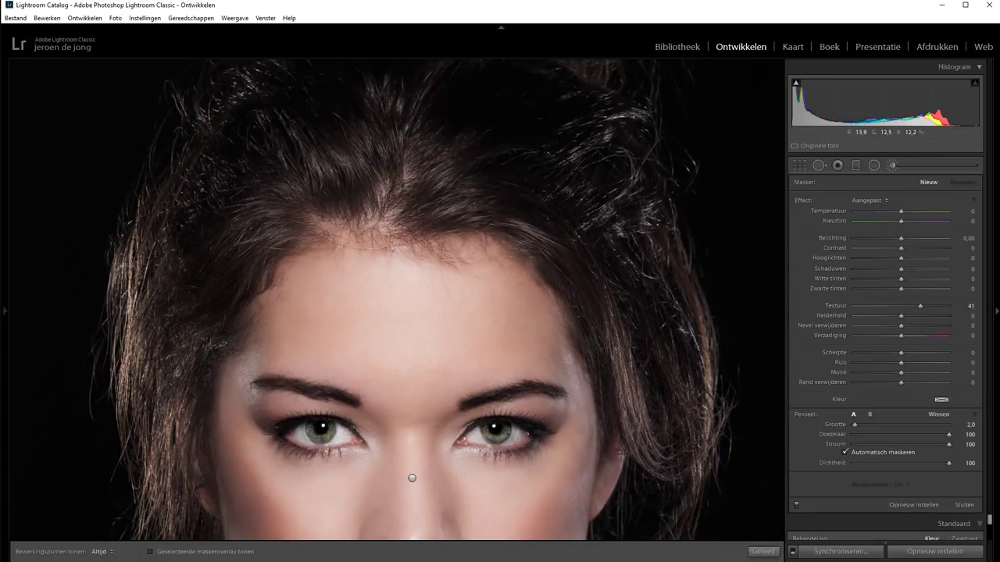
pyautogui.moveTo(256, 179)
pyautogui.mouseDown()
pyautogui.moveTo(93, 312)
pyautogui.moveTo(507, 78)
pyautogui.mouseUp()
pyautogui.press('o')
pyautogui.press('h')
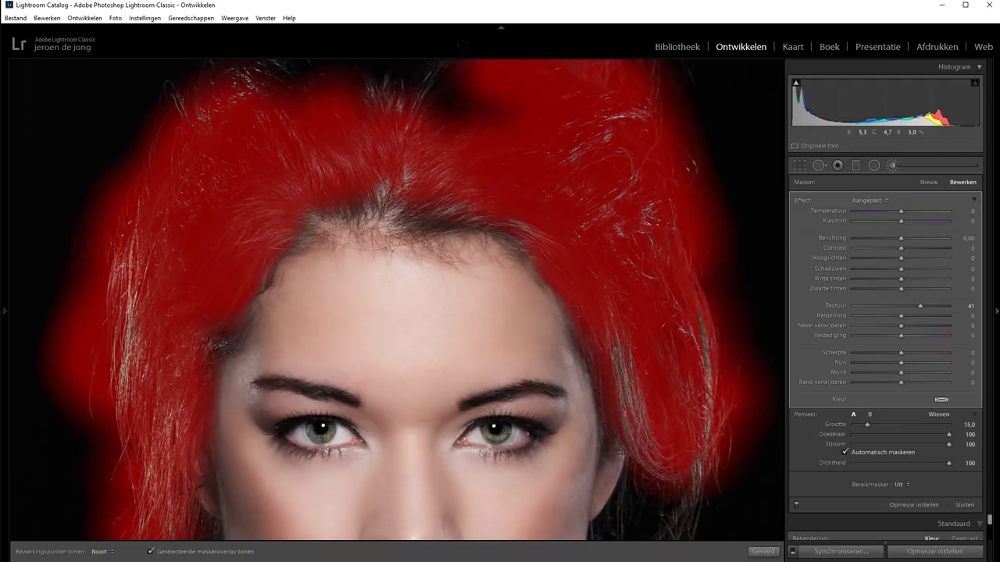
pyautogui.press('o')
pyautogui.press('h')
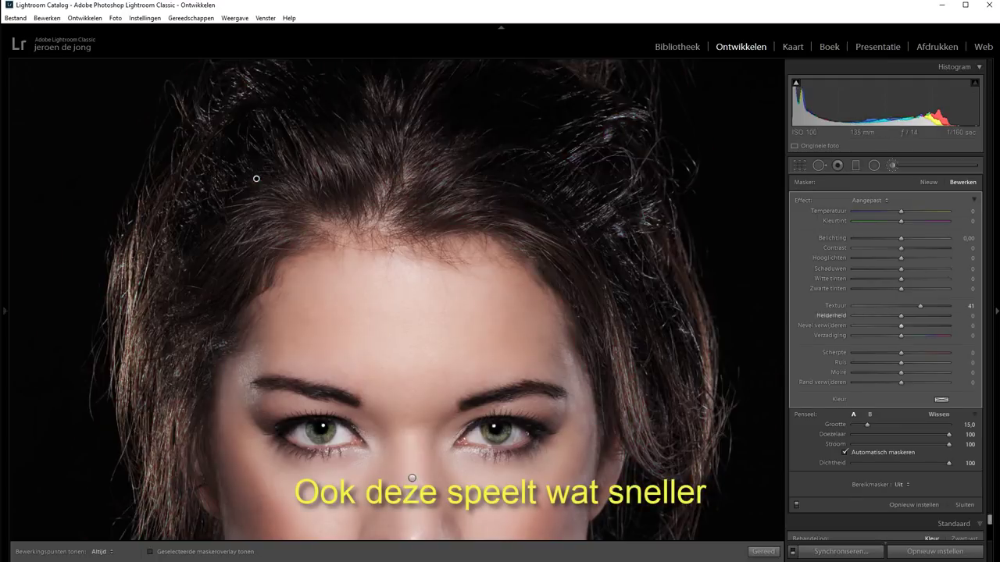
pyautogui.press('z')
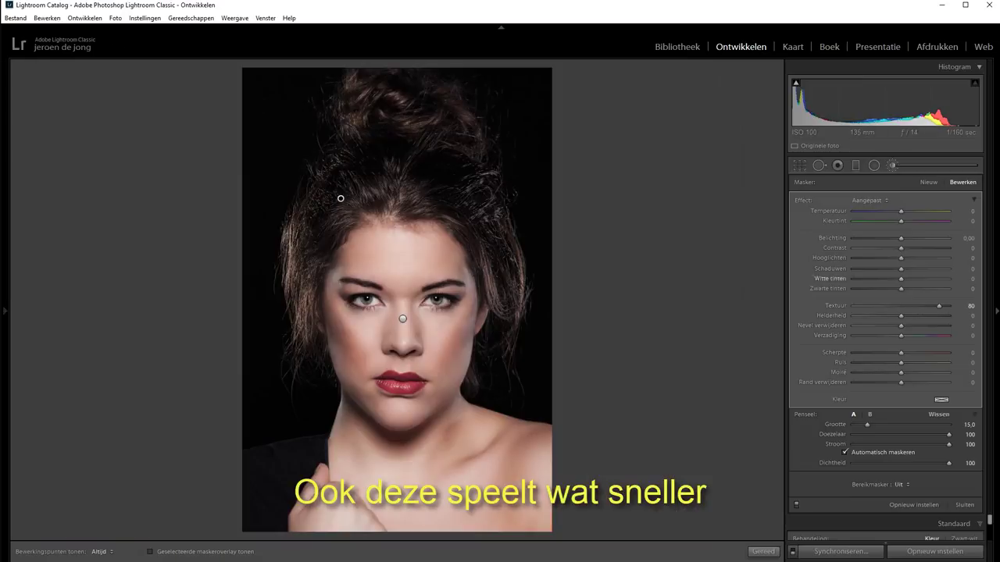
pyautogui.press('o')
pyautogui.press('o')
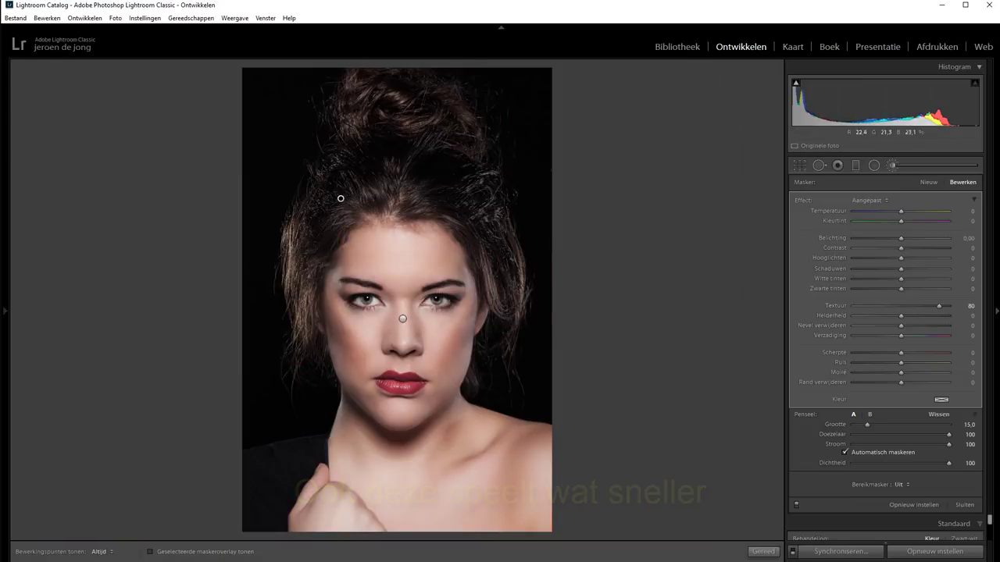
# Step: Step the mask's Textuur down with arrow keys to about −79
pyautogui.press('Down')
pyautogui.press('Down')
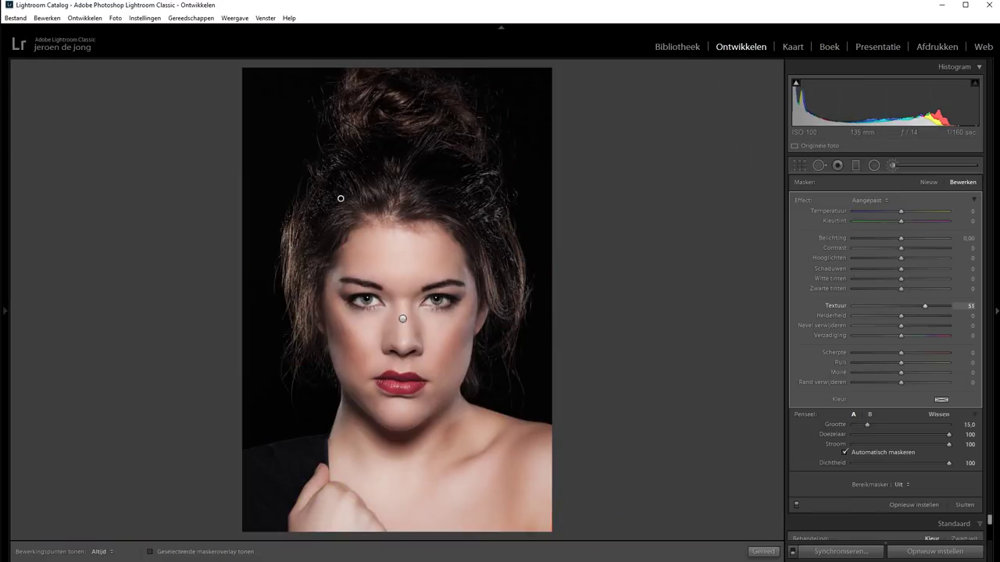
pyautogui.hotkey('shift', 'Down')
pyautogui.hotkey('shift', 'Down')
pyautogui.hotkey('shift', 'Down')
pyautogui.hotkey('shift', 'Down')
pyautogui.hotkey('shift', 'Down')
pyautogui.hotkey('shift', 'Down')
pyautogui.hotkey('shift', 'Up')
pyautogui.hotkey('shift', 'Up')
pyautogui.press('Up')
pyautogui.press('Up')
pyautogui.press('Up')
# Step: Compare the zoomed photo with its Before view, then ease the skin mask's Textuur from -40 to -18
pyautogui.click(5, 311)
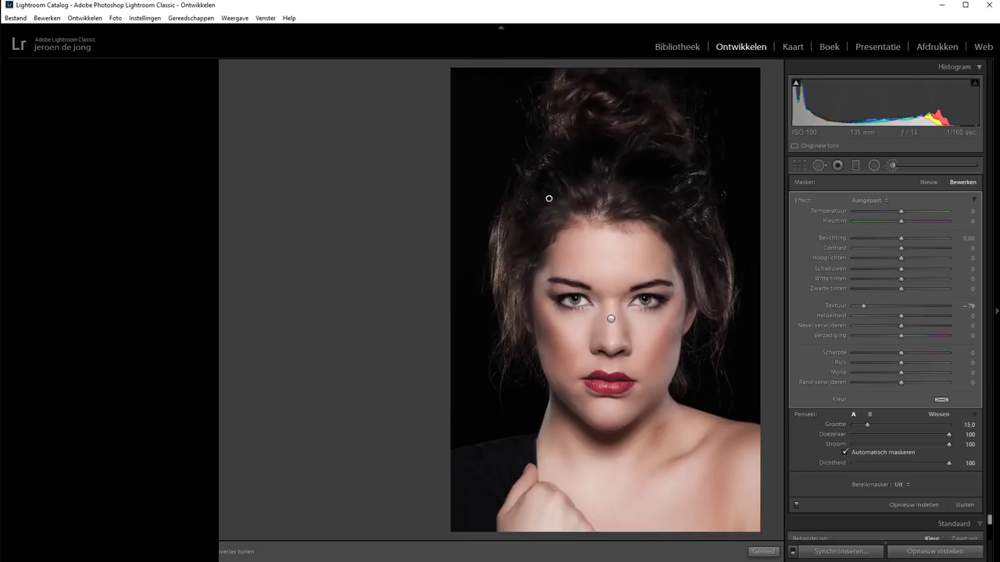
pyautogui.click(165, 66)
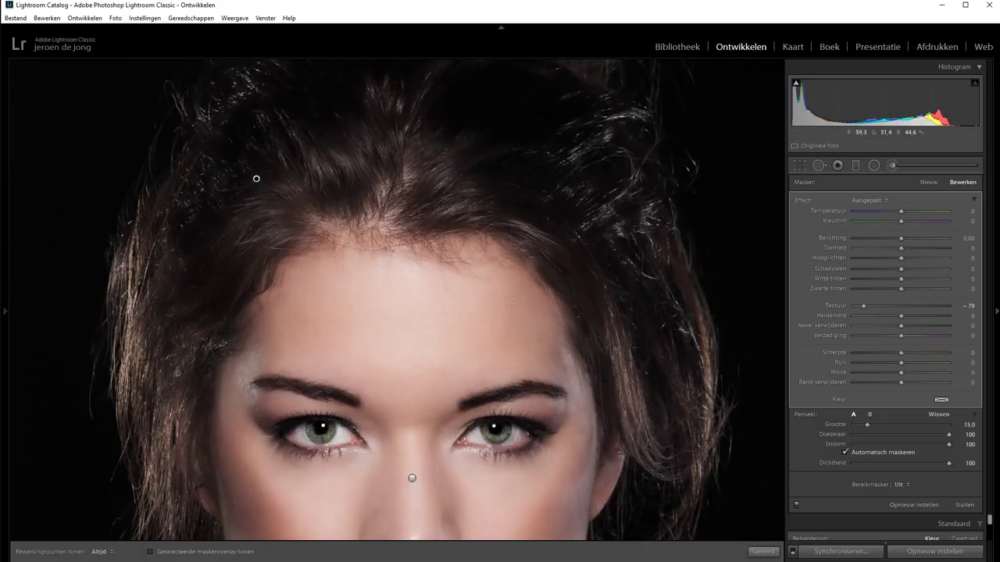
pyautogui.press('\\')
pyautogui.press('\\')
pyautogui.press('\\')
pyautogui.press('\\')
pyautogui.click(411, 478)
pyautogui.moveTo(884, 306); pyautogui.dragTo(891, 305)
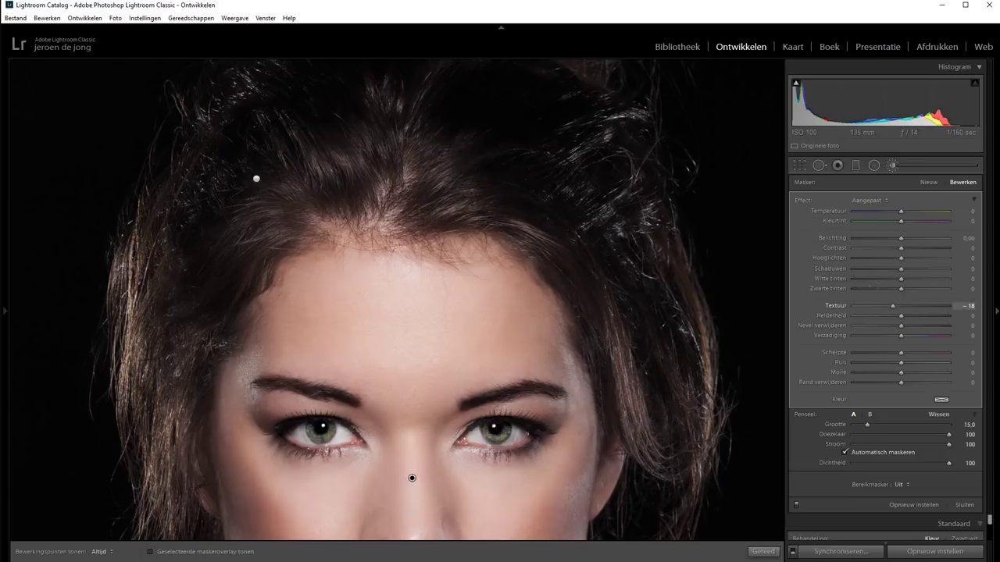